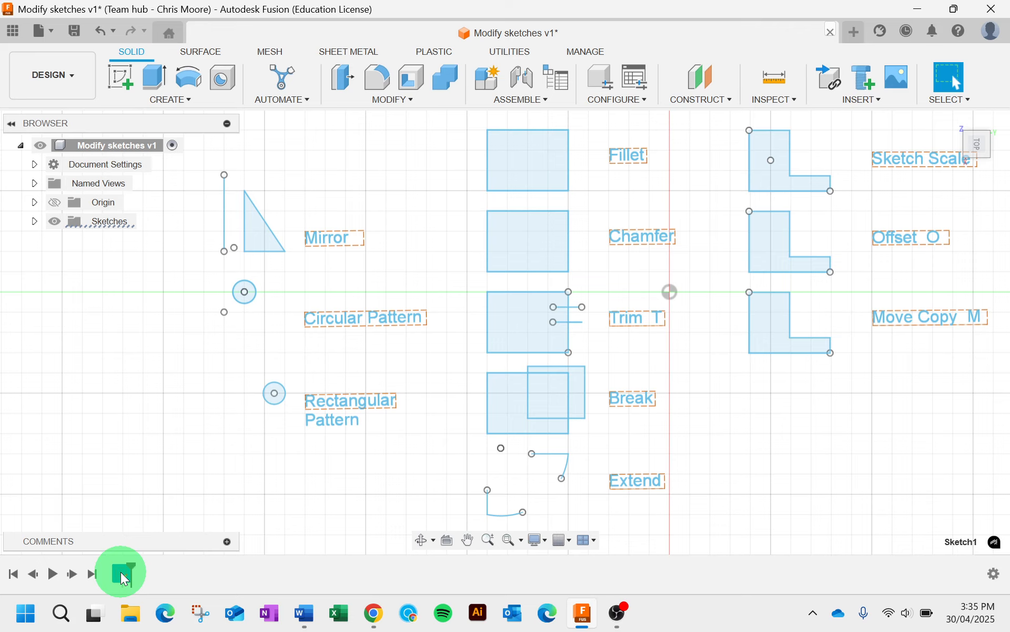
Open the existing sketch for editing and rotate the top view so the text labels read horizontally.
right_click(124, 577)
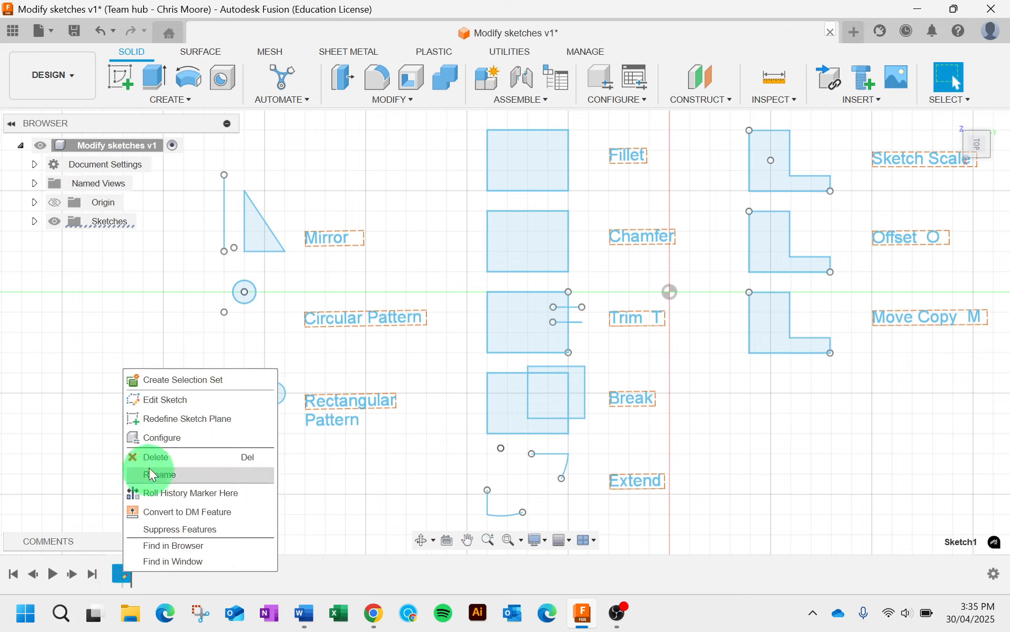
left_click(160, 400)
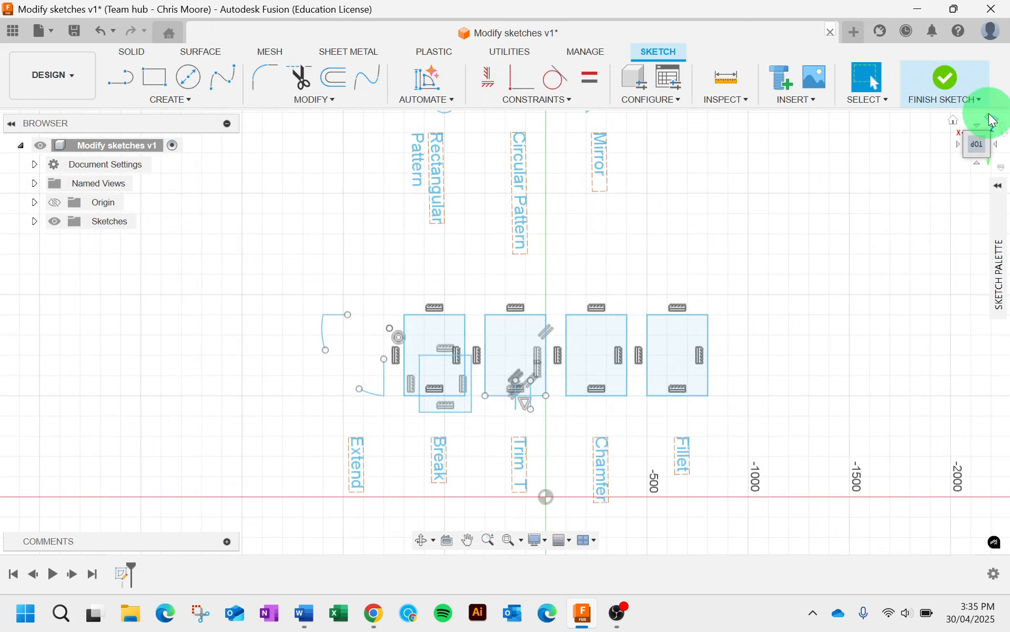
left_click(993, 120)
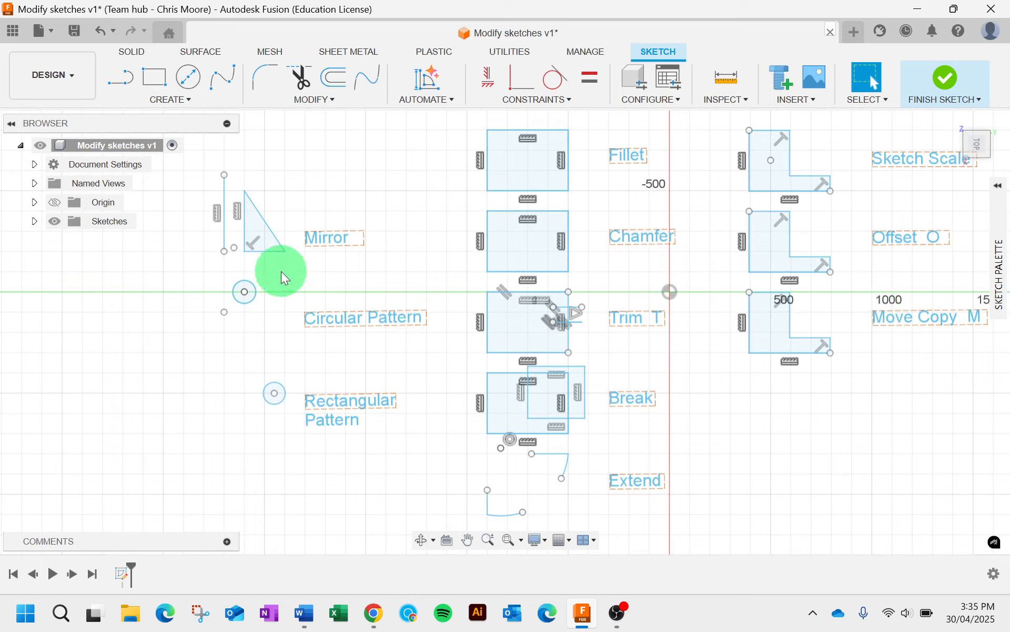
left_click(174, 102)
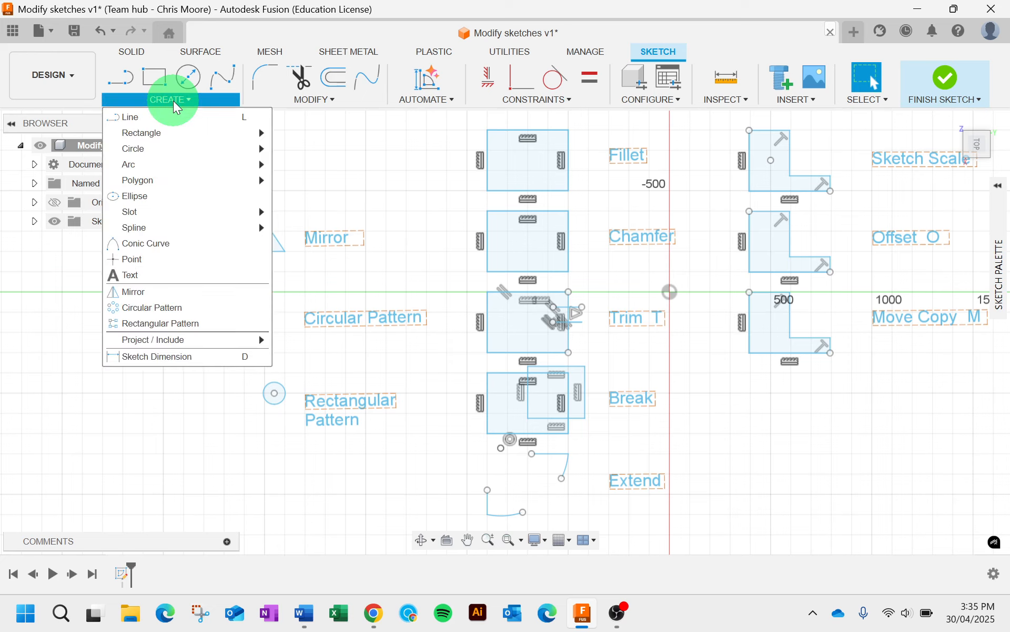
left_click(390, 190)
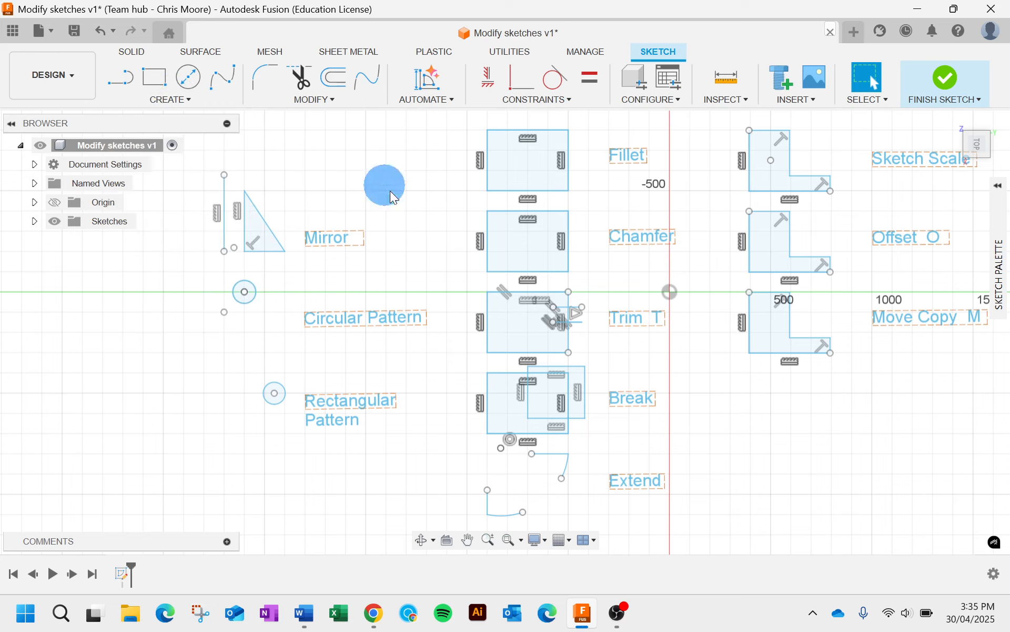
left_click(309, 100)
left_click(429, 137)
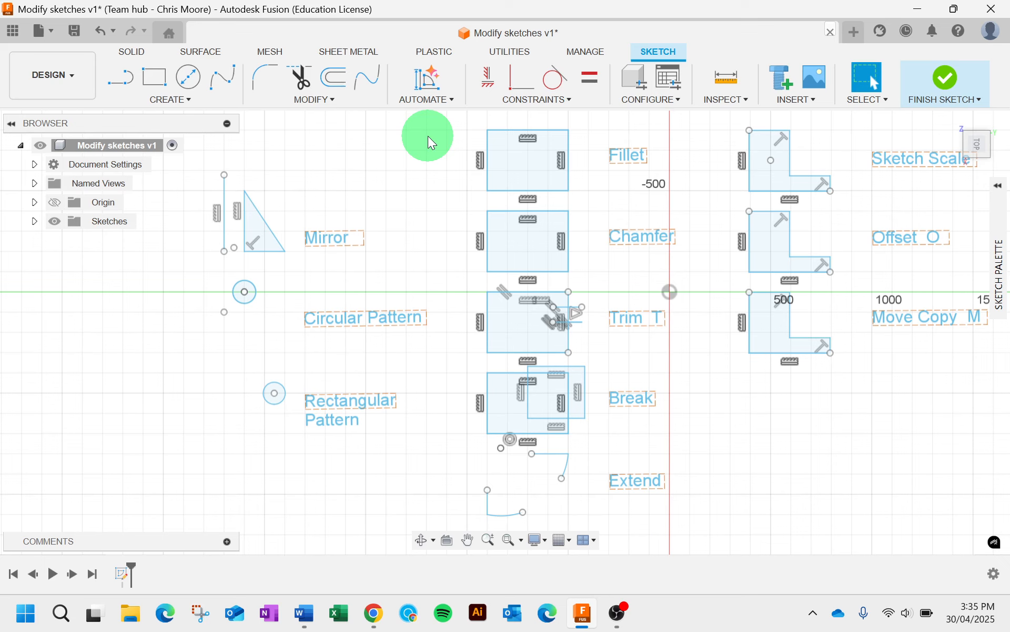
Mirror the whole triangle across the vertical line beside it and check the symmetry constraint at its upper corner.
scroll(240, 218, "up", 4)
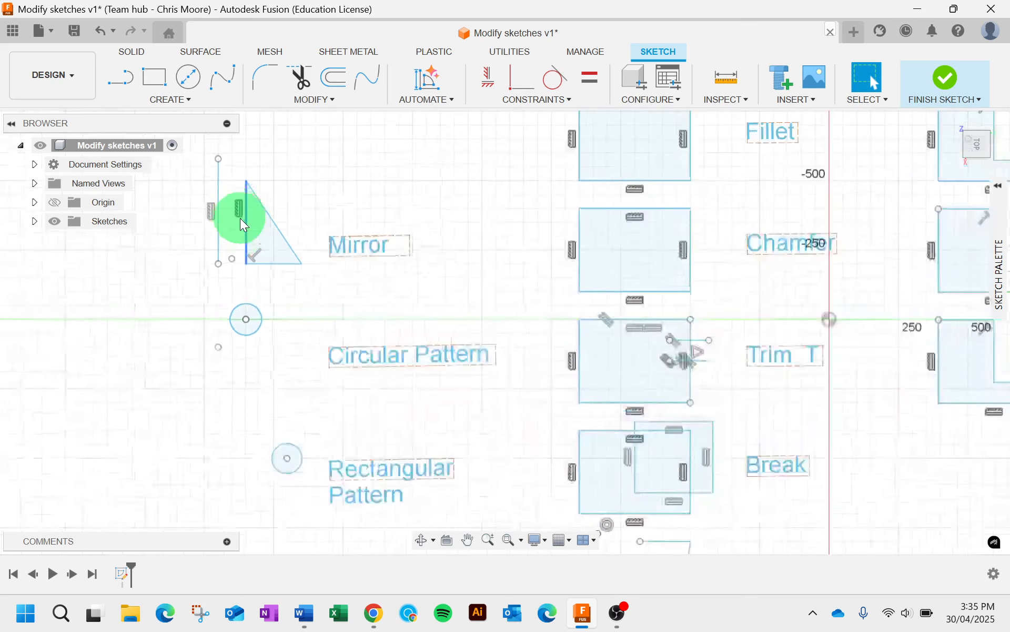
scroll(245, 216, "down", 3)
scroll(246, 216, "up", 6)
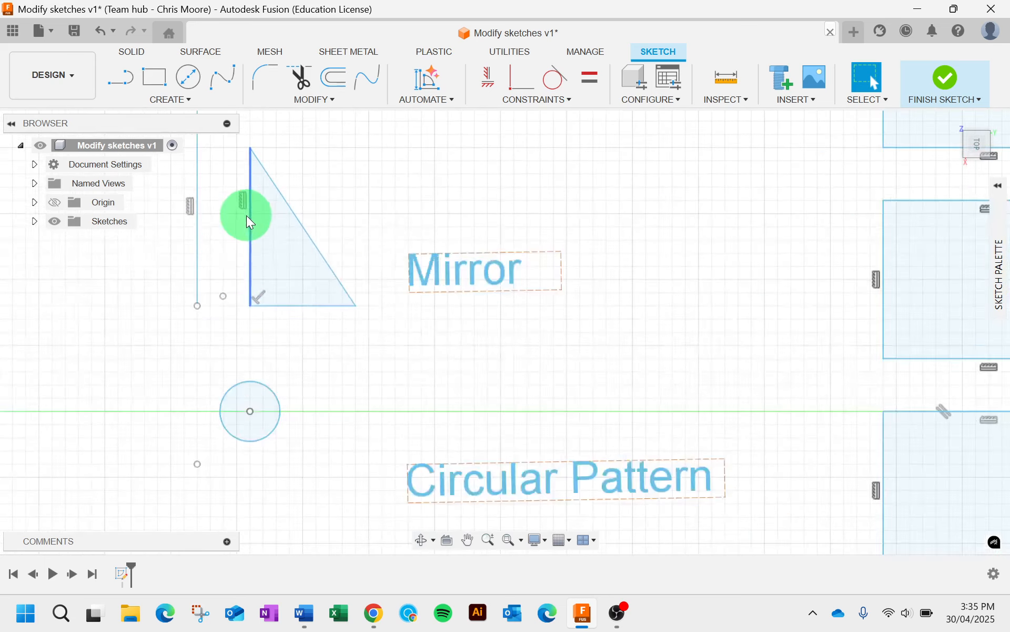
mouse_move(305, 221)
middle_mouse_down()
mouse_move(466, 289)
mouse_move(506, 336)
mouse_move(488, 324)
middle_mouse_up()
scroll(488, 324, "up", 1)
scroll(488, 324, "down", 3)
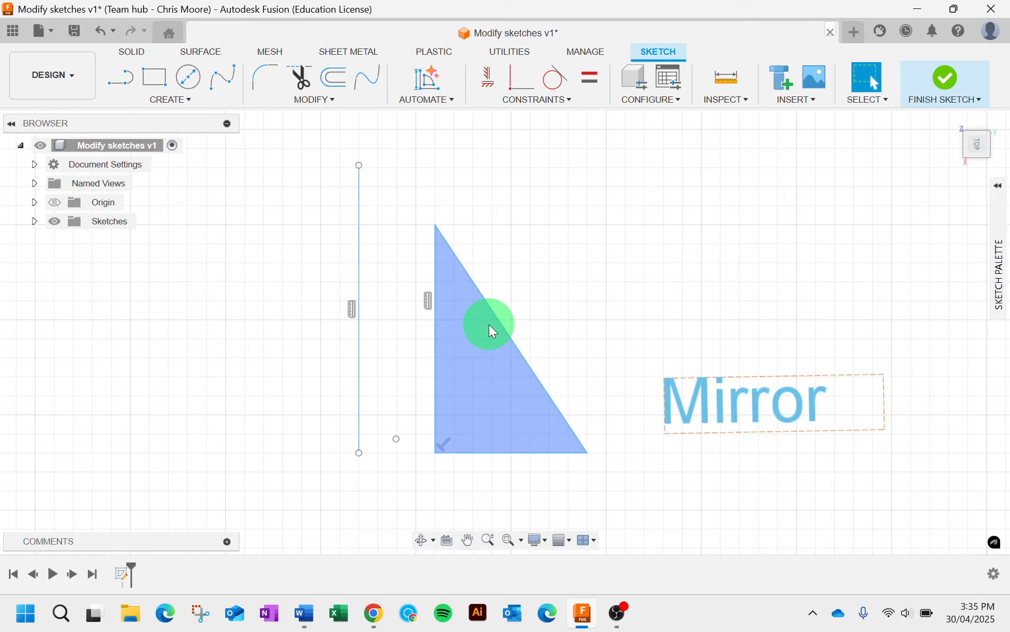
left_click(176, 100)
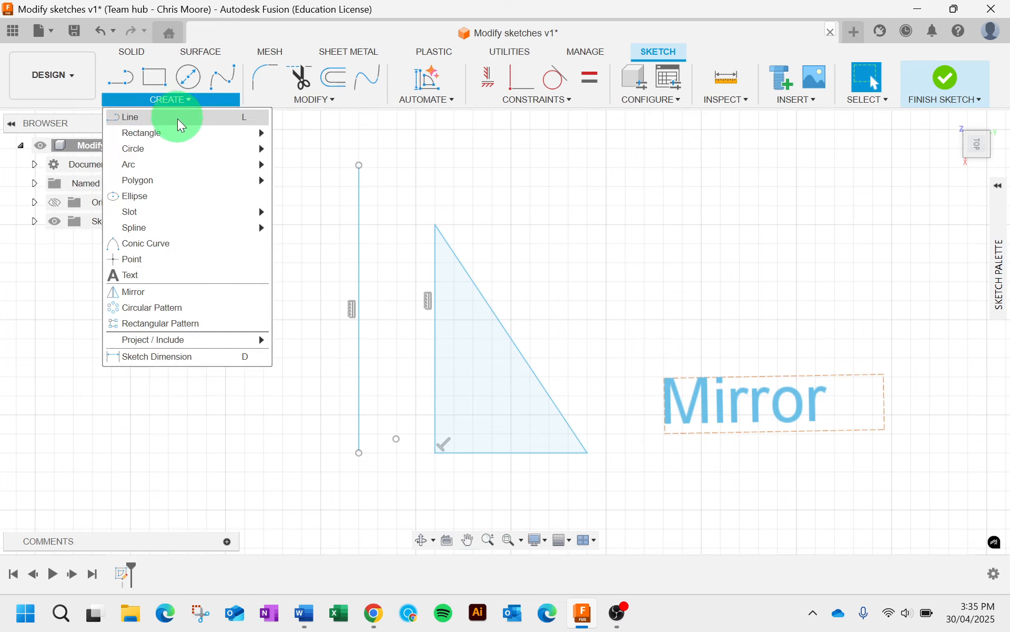
left_click(178, 294)
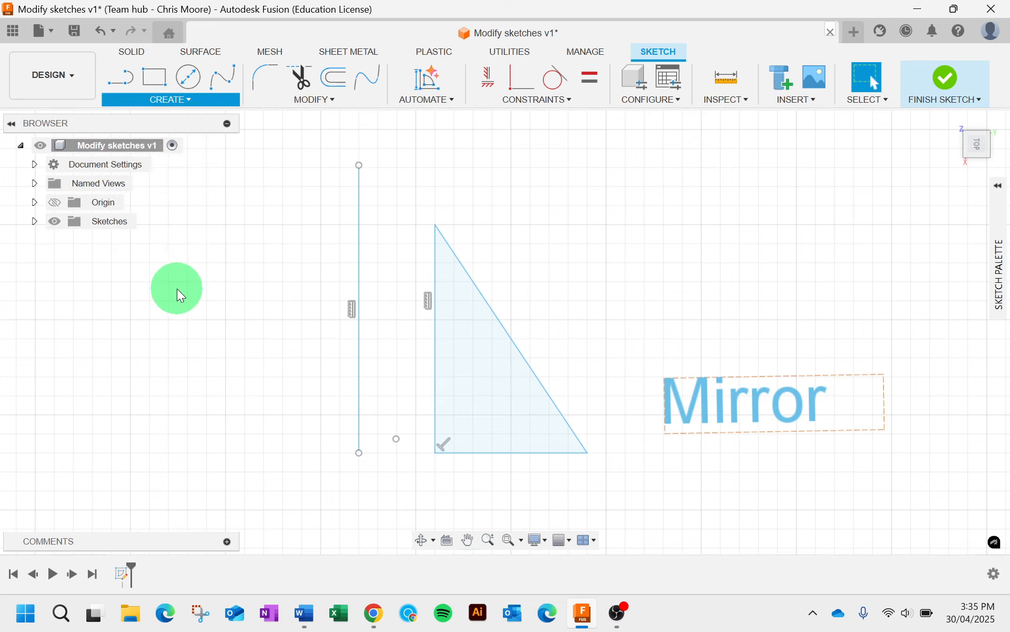
left_click(507, 330)
left_click(507, 330)
double_click(506, 331)
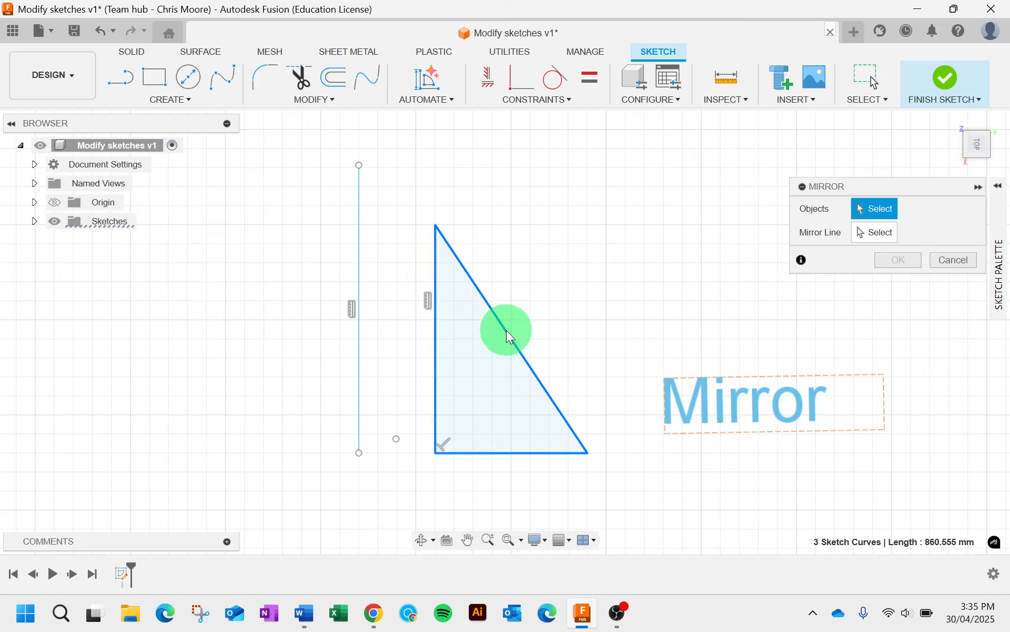
left_click(883, 232)
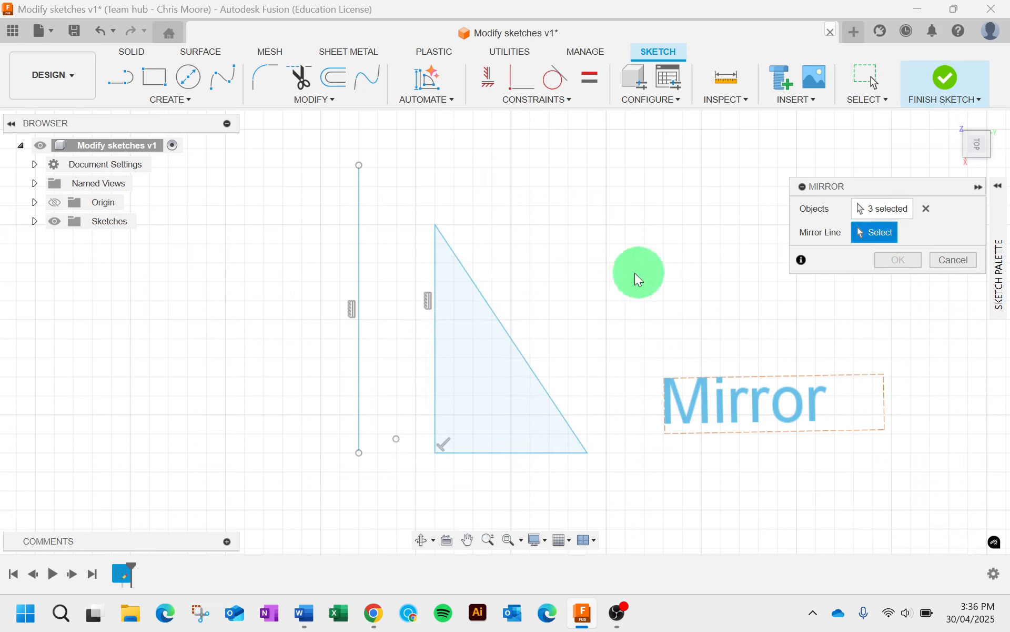
left_click(361, 288)
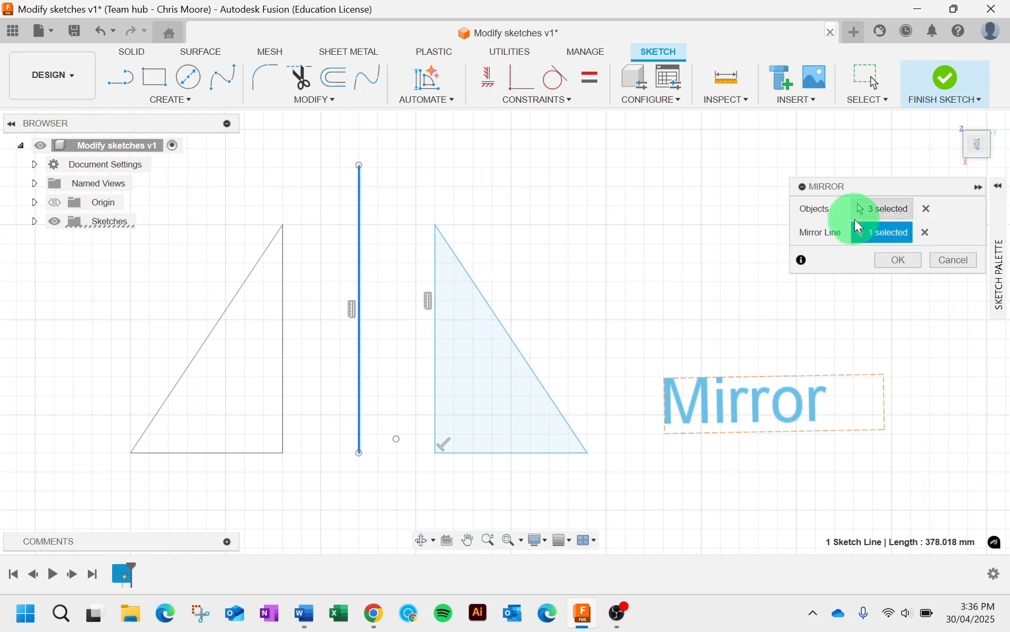
left_click(893, 263)
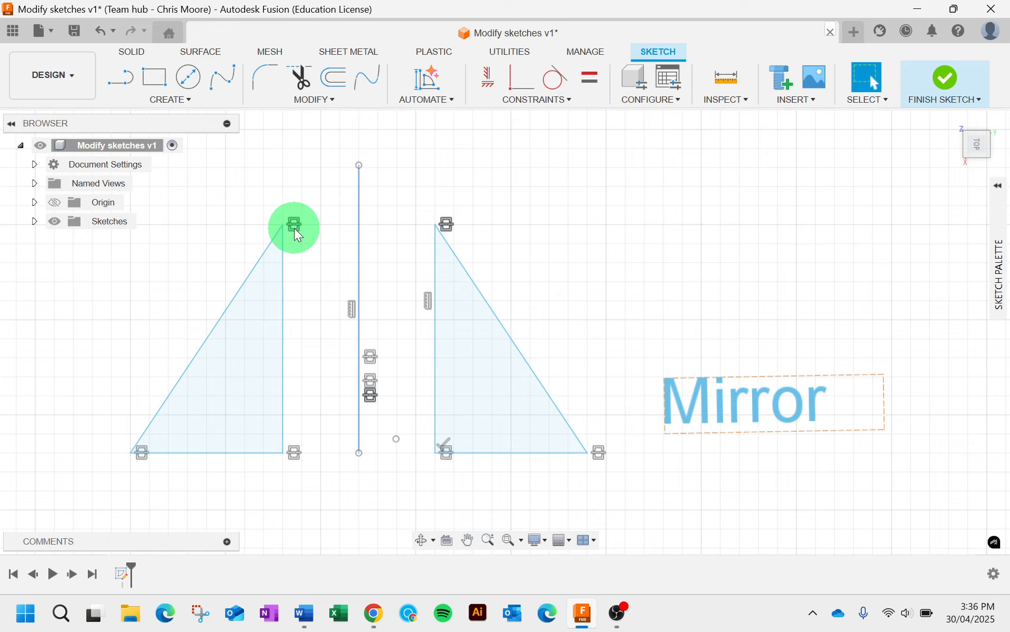
left_click(295, 229)
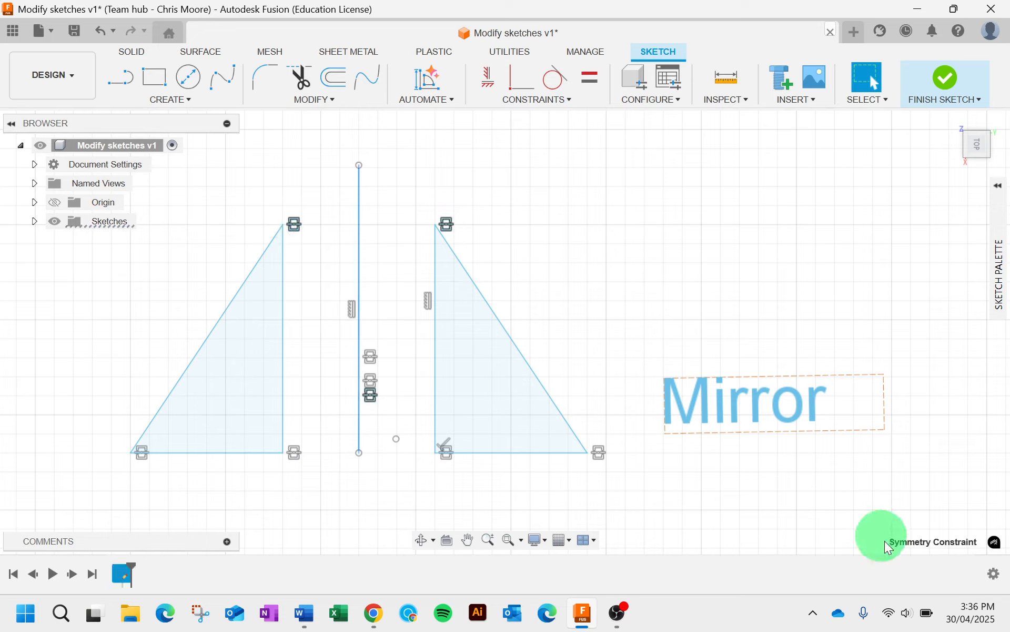
Set up a circular pattern of the circle beside the Circular Pattern label, using the separate sketch point as its center.
middle_click_drag(548, 488, 570, 167)
mouse_move(605, 325)
middle_mouse_down()
mouse_move(429, 275)
mouse_move(456, 274)
mouse_move(460, 284)
middle_mouse_up()
key("Escape")
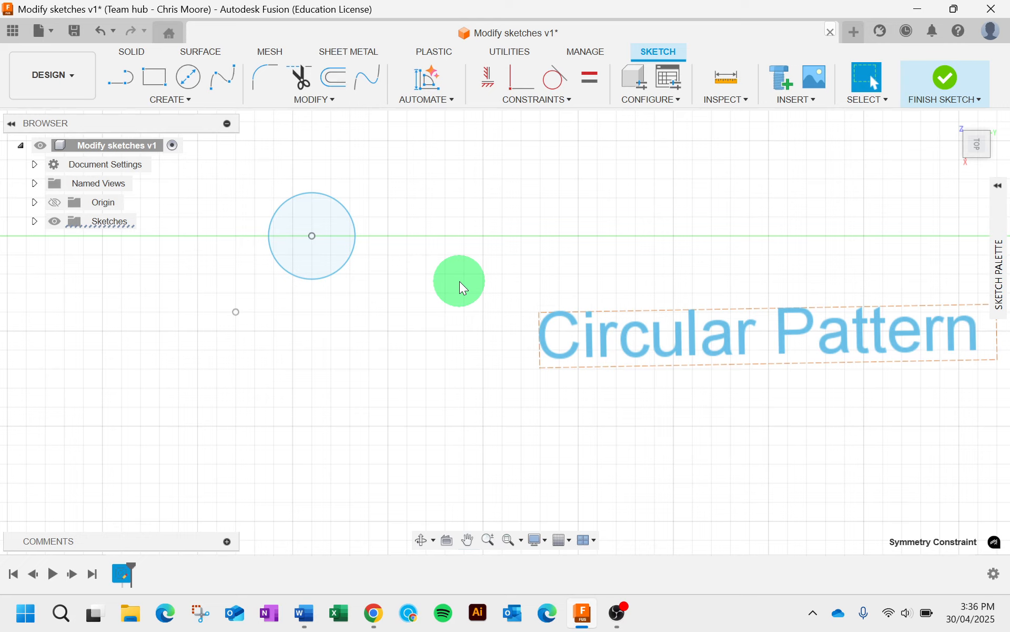
left_click(170, 100)
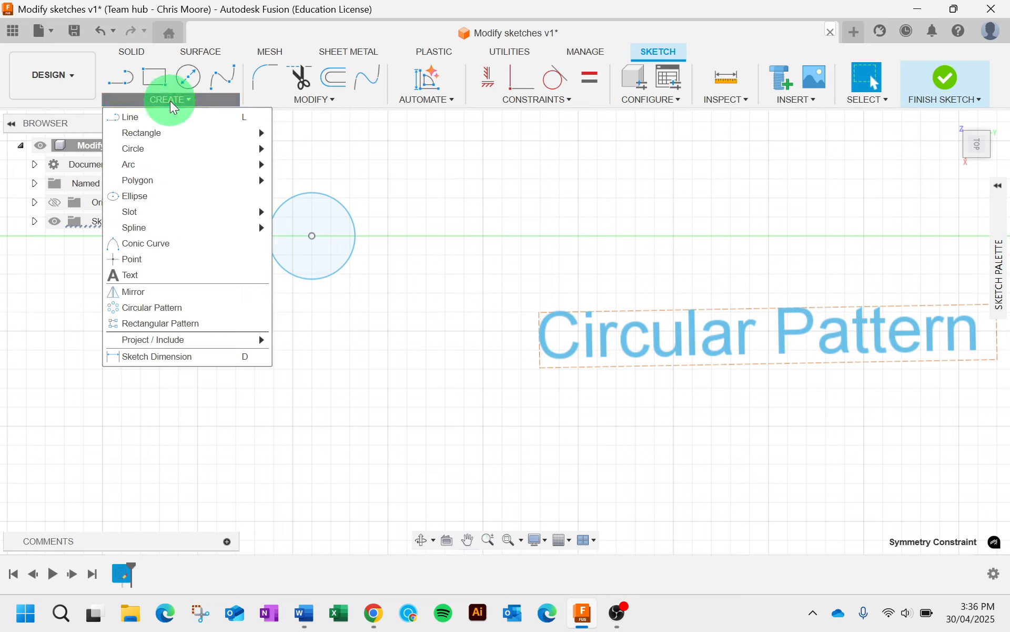
left_click(179, 308)
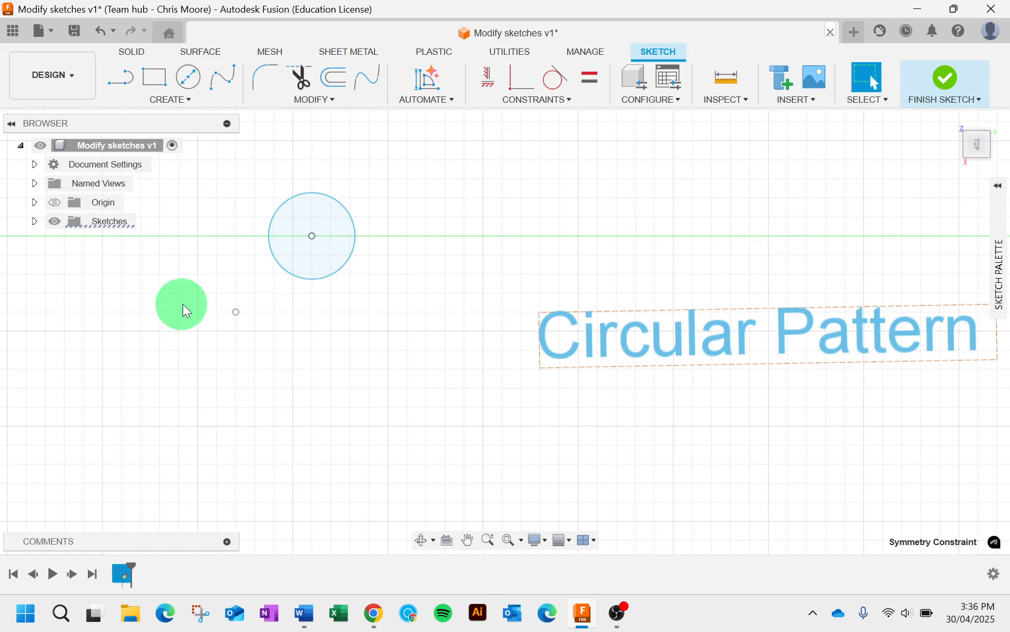
left_click(345, 215)
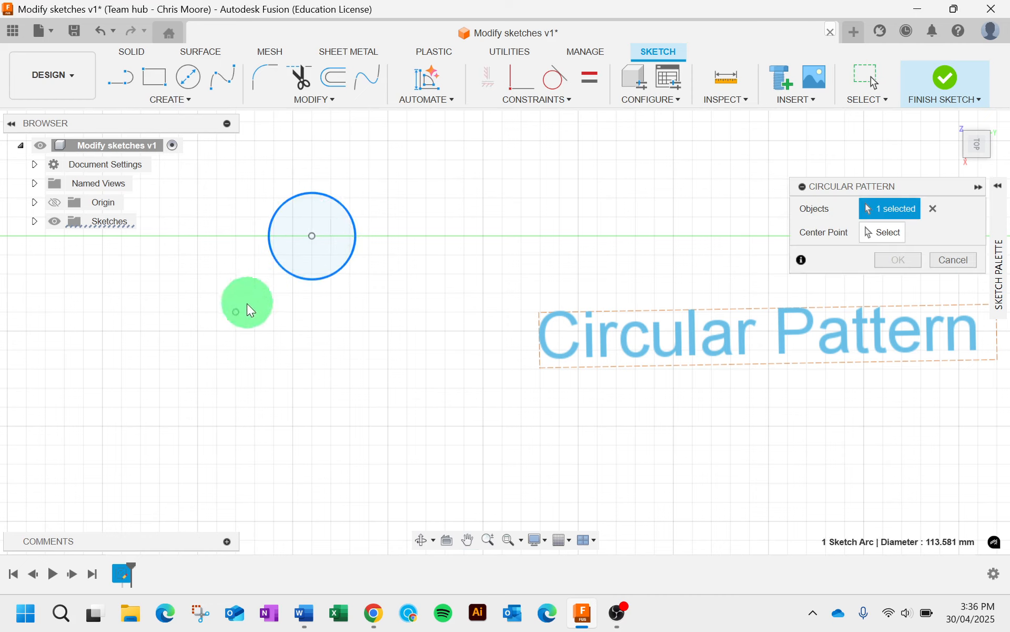
left_click(236, 313)
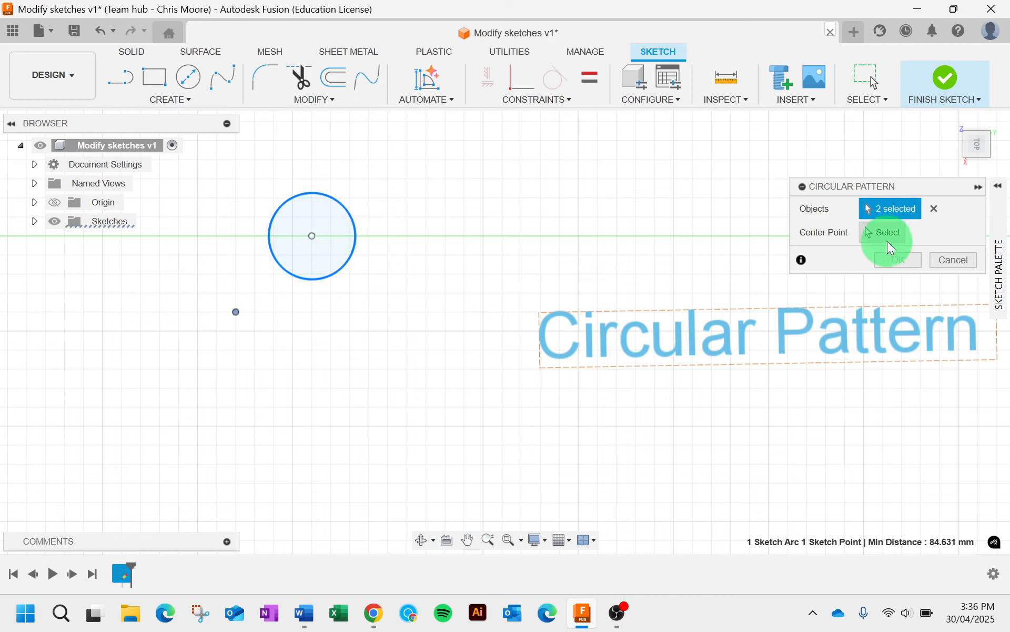
left_click(936, 208)
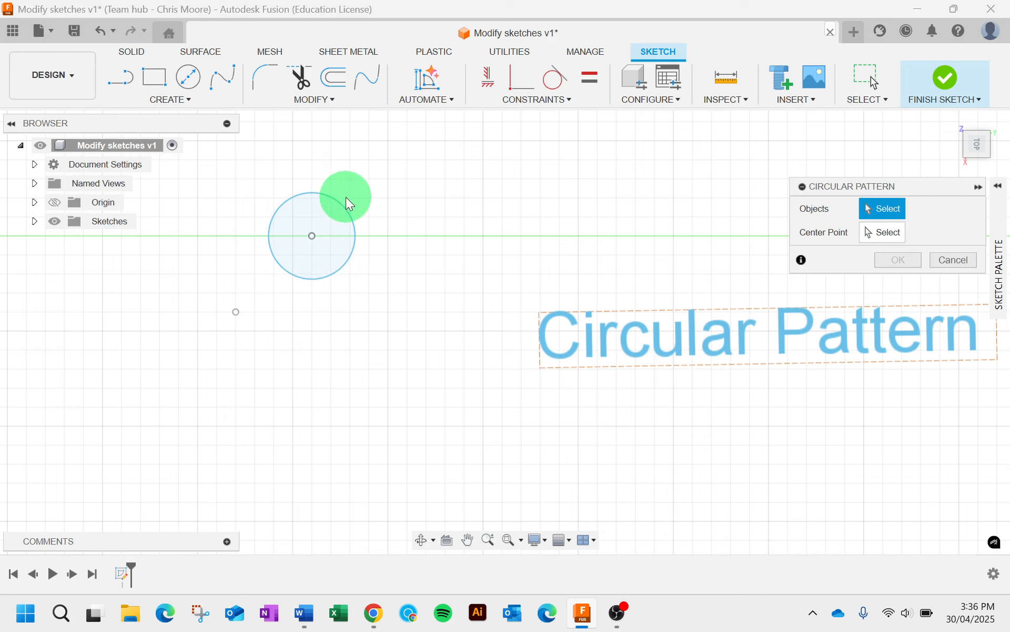
left_click(347, 198)
left_click(890, 232)
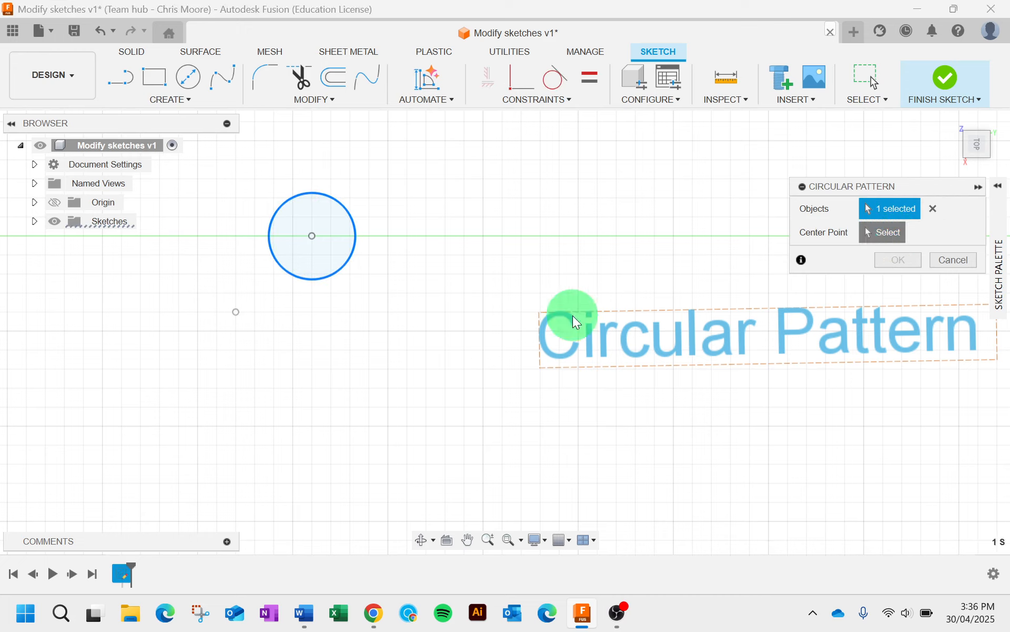
left_click(237, 312)
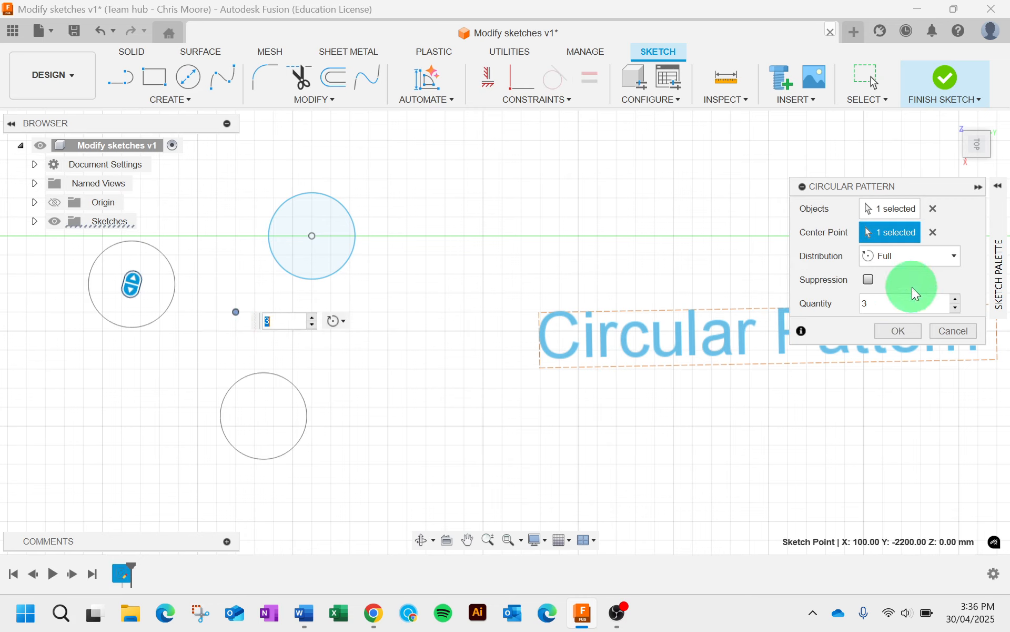
Set the circular pattern's quantity to 6 and suppress the lowest copy of the circle.
left_click(957, 299)
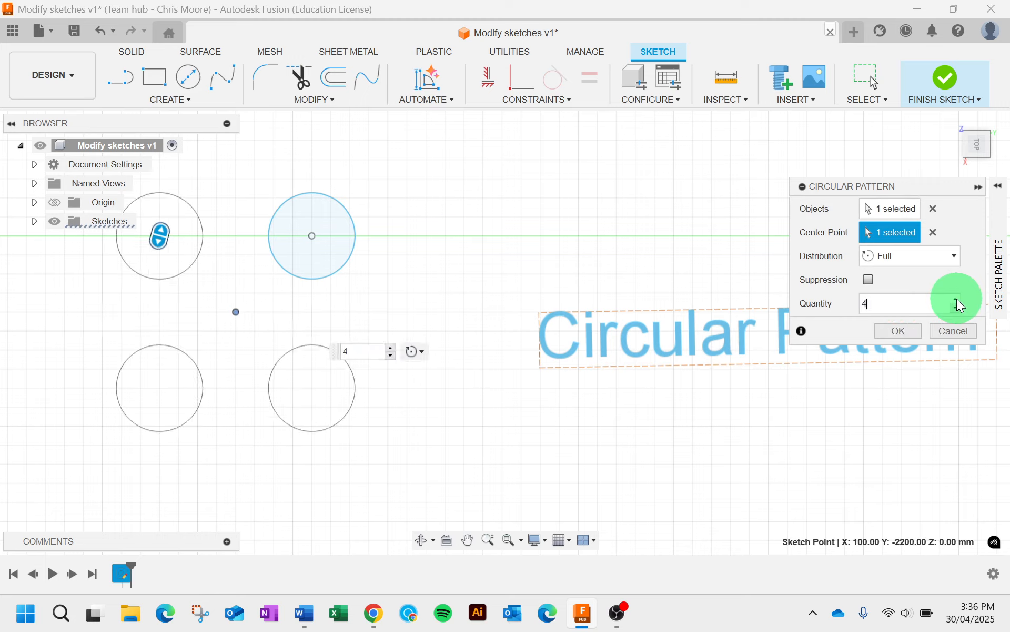
left_click(956, 298)
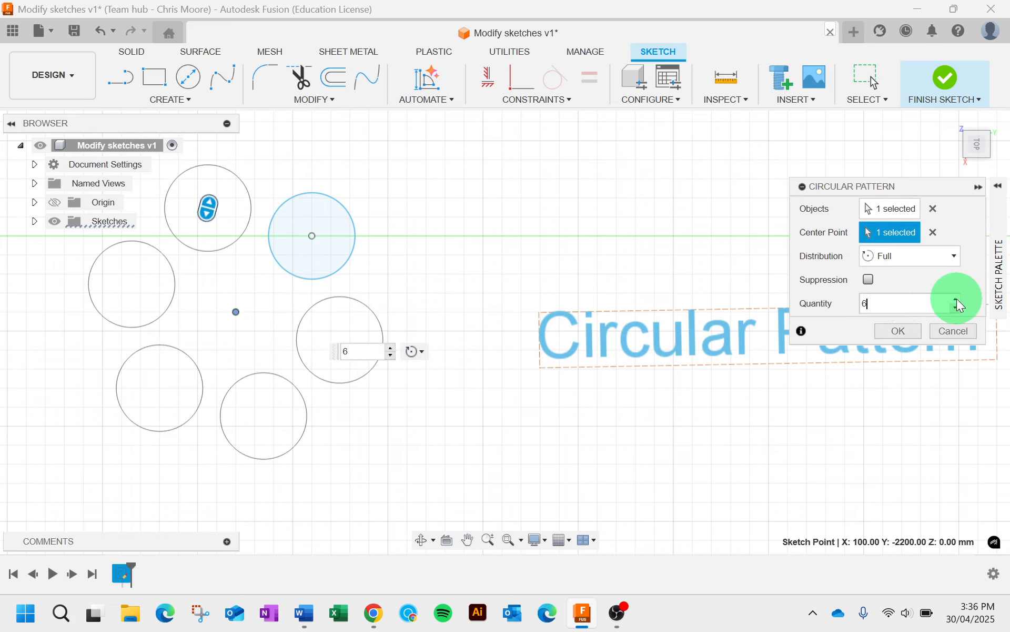
left_click(868, 279)
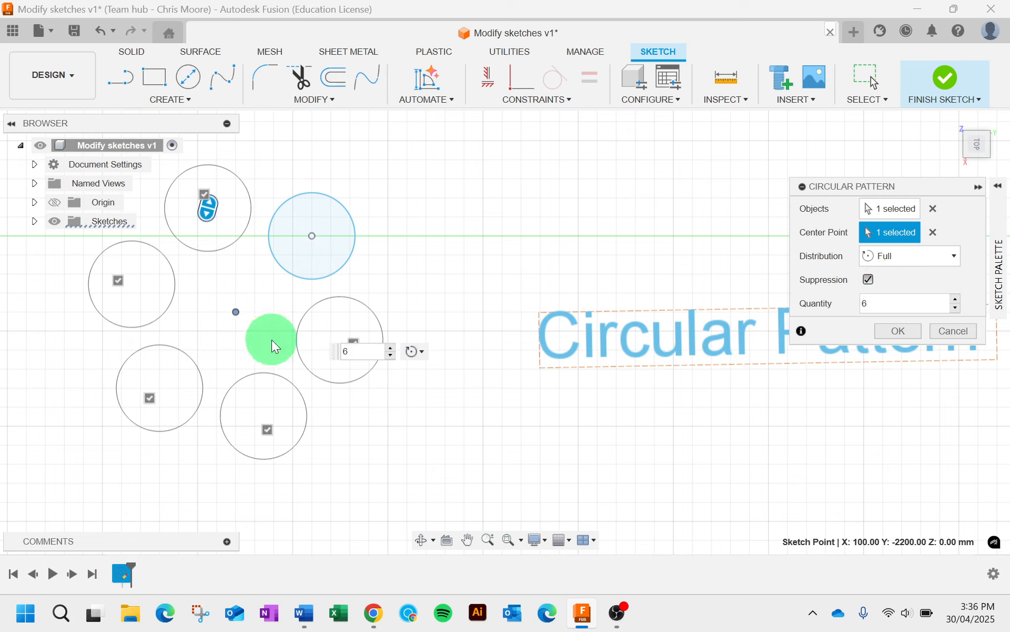
left_click(268, 428)
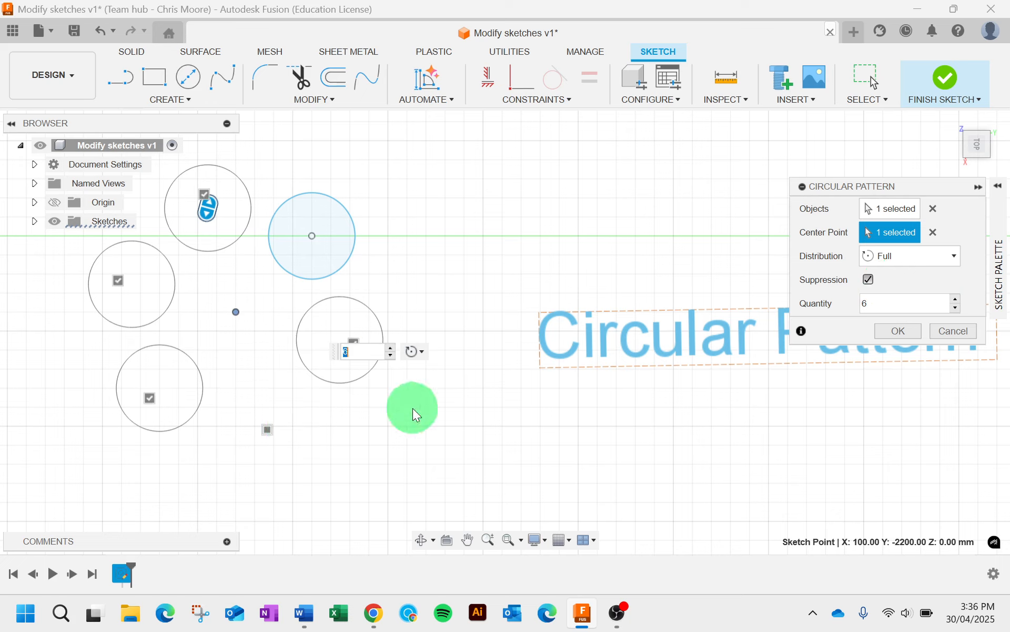
Change the circular pattern's distribution to Partial with an angle of 180 deg and create the pattern.
left_click(908, 256)
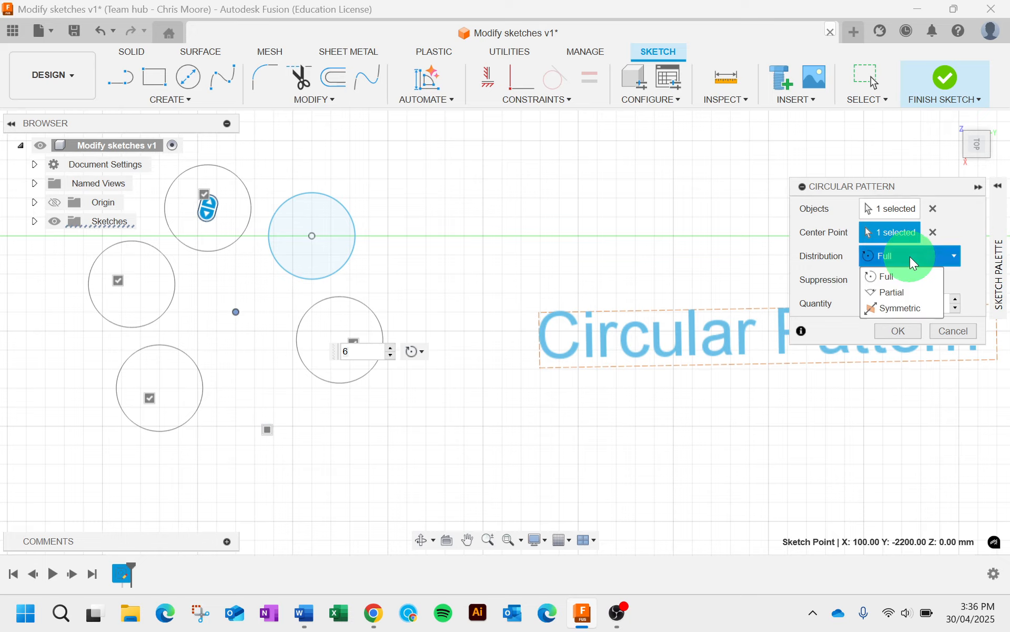
left_click(916, 290)
left_click(869, 278)
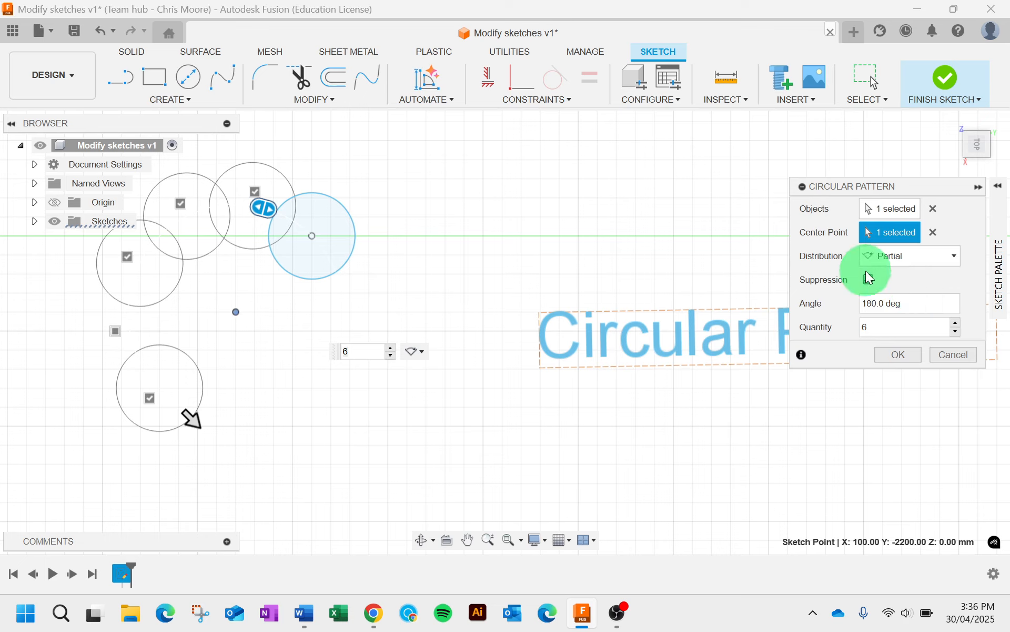
left_click(903, 355)
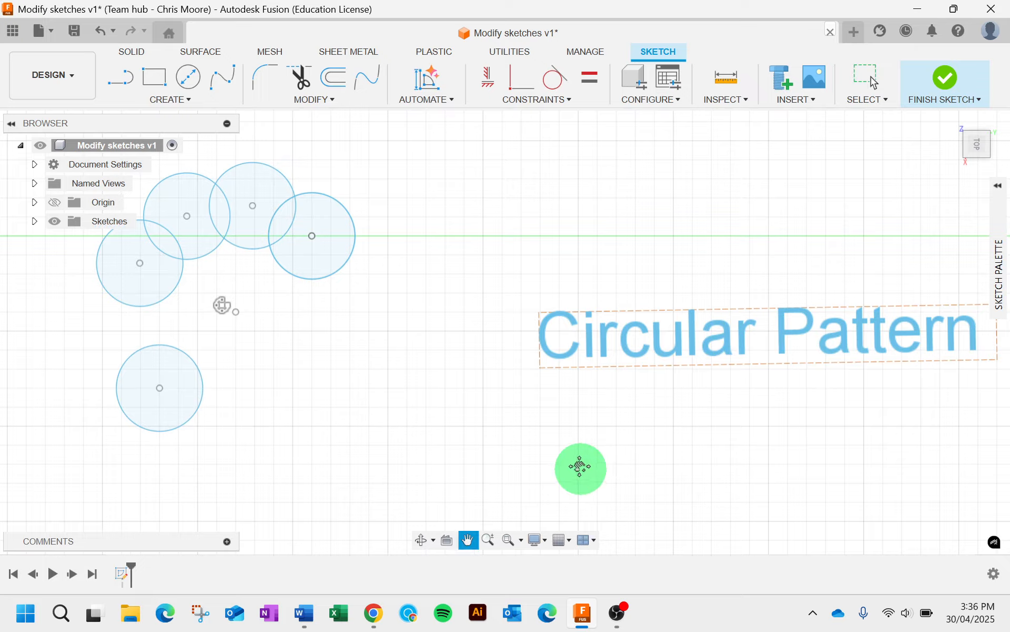
Set up a rectangular pattern of the circle beside the Rectangular Pattern label, with distances of 200 mm downward and -350 mm sideways.
mouse_move(581, 468)
left_mouse_down()
mouse_move(535, 176)
mouse_move(611, 86)
mouse_move(626, 90)
mouse_move(586, 102)
mouse_move(598, 99)
left_mouse_up()
key("Escape")
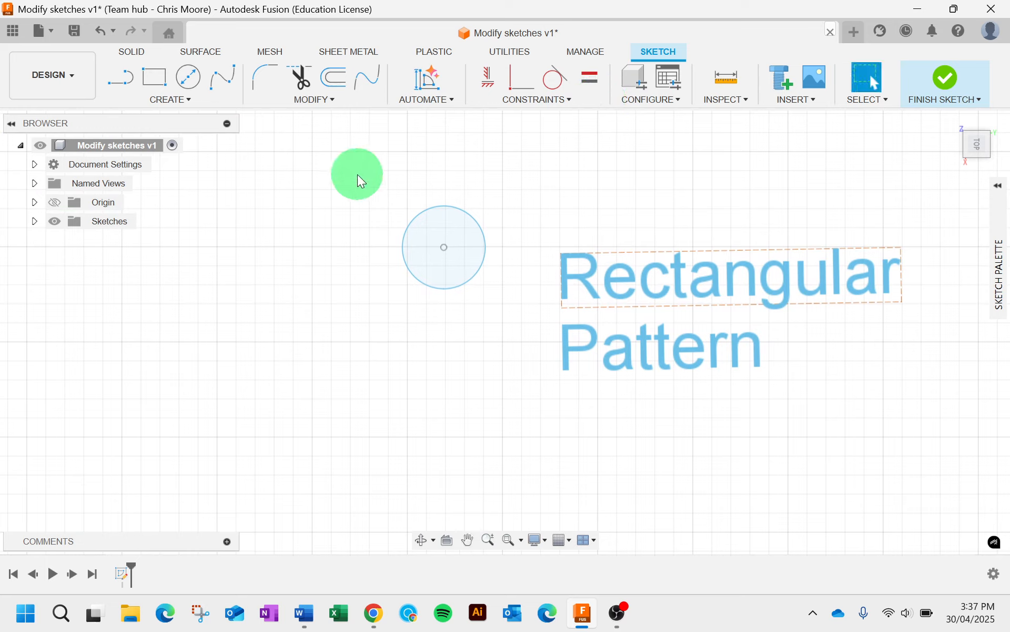
left_click(188, 107)
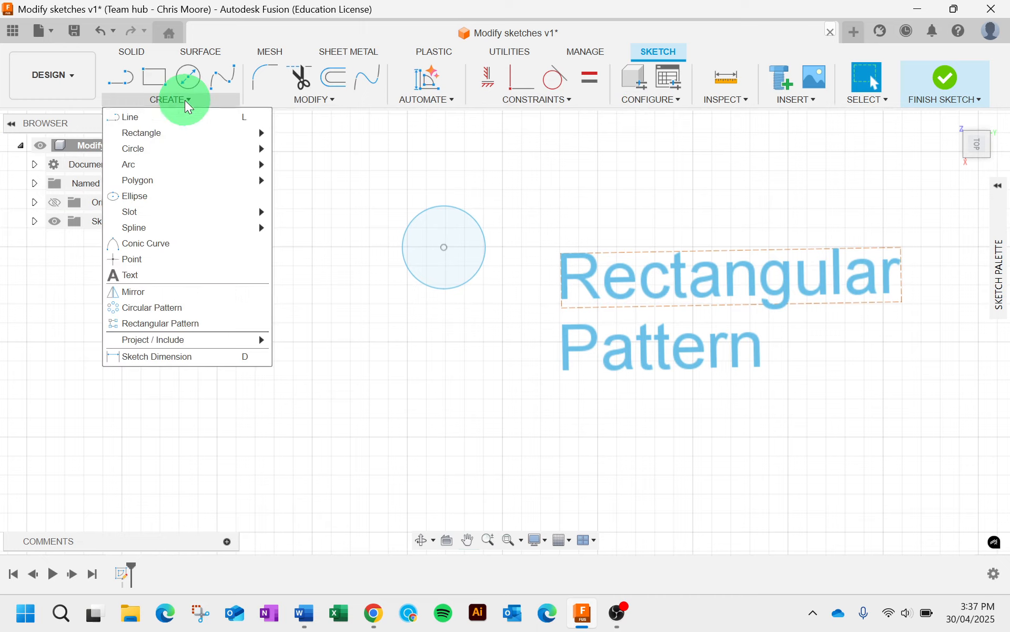
left_click(161, 314)
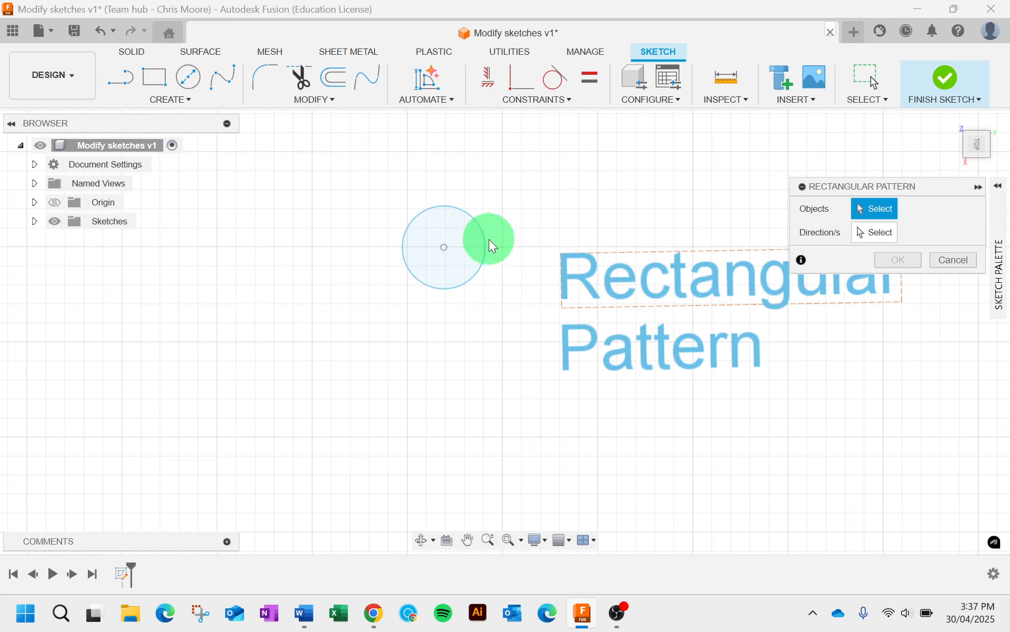
left_click(473, 225)
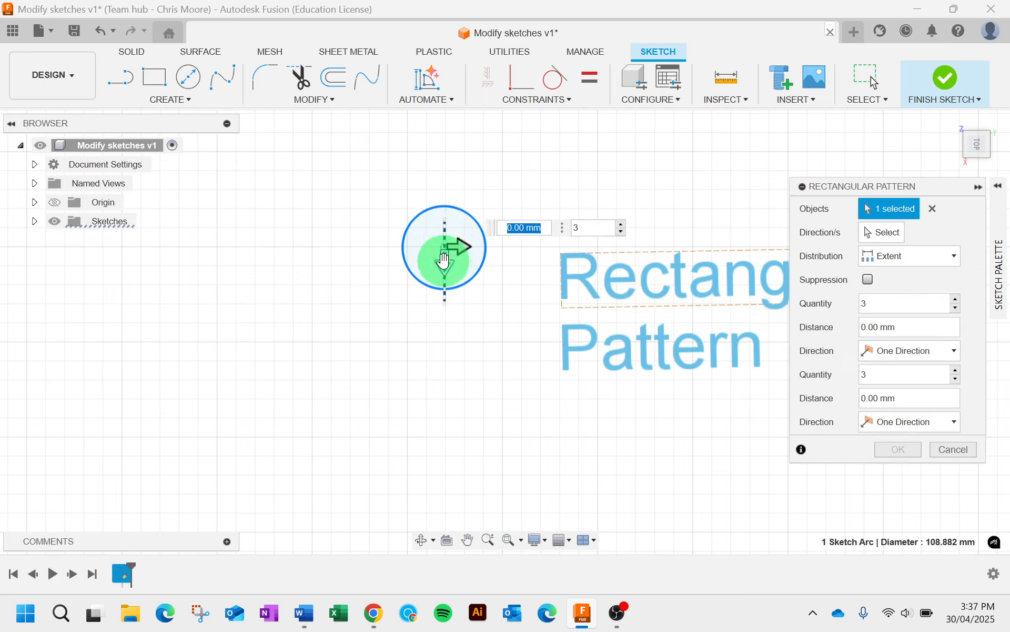
left_click_drag(442, 265, 444, 416)
left_click_drag(458, 247, 203, 248)
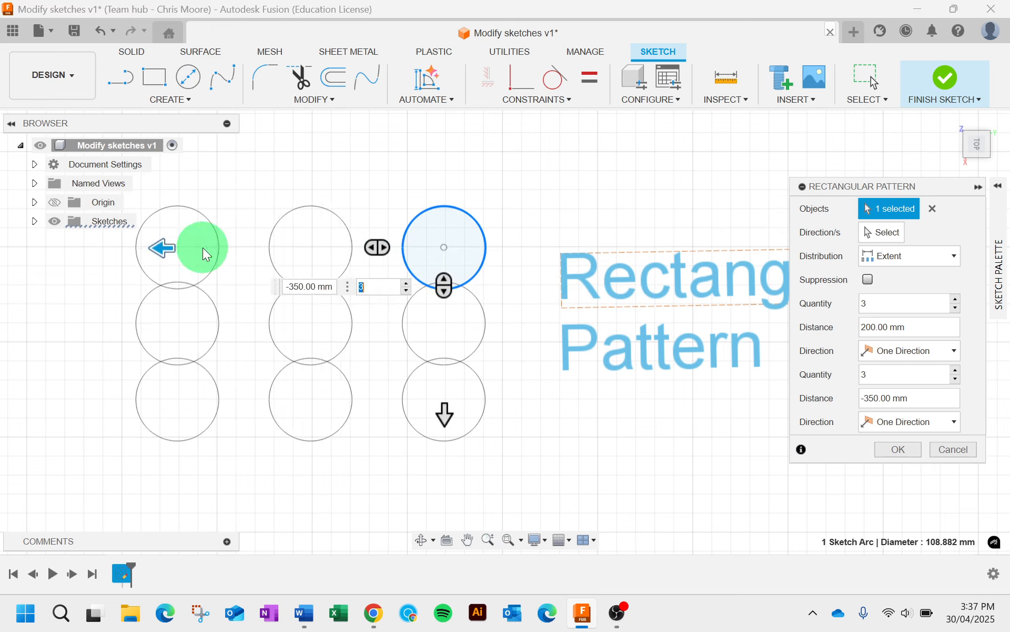
left_click(389, 271)
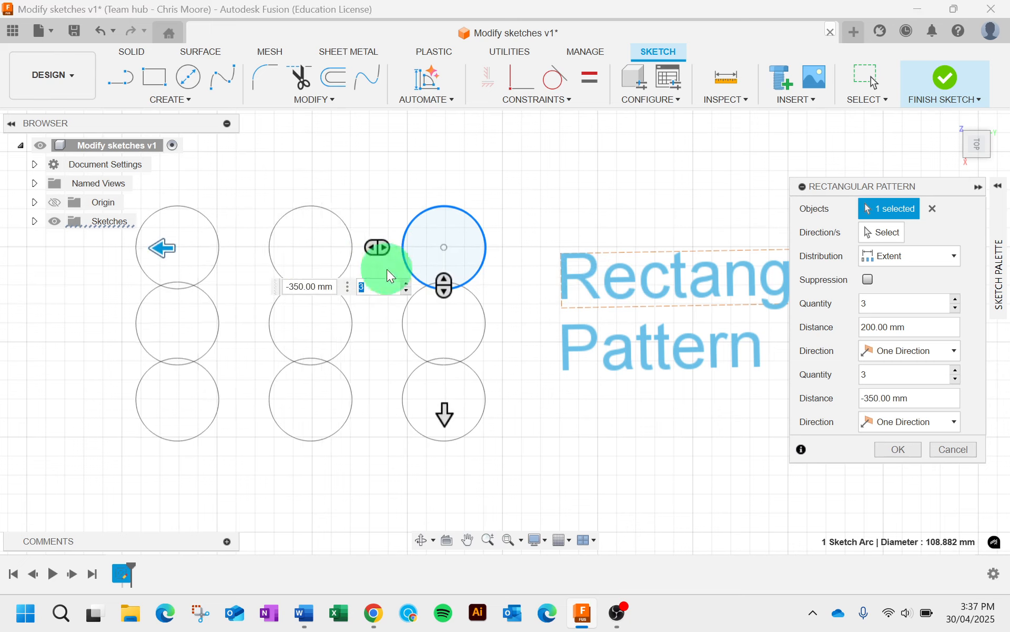
Suppress the middle copy of the circle and set the rectangular pattern's quantity to 4 in both directions.
left_click(868, 279)
left_click(311, 323)
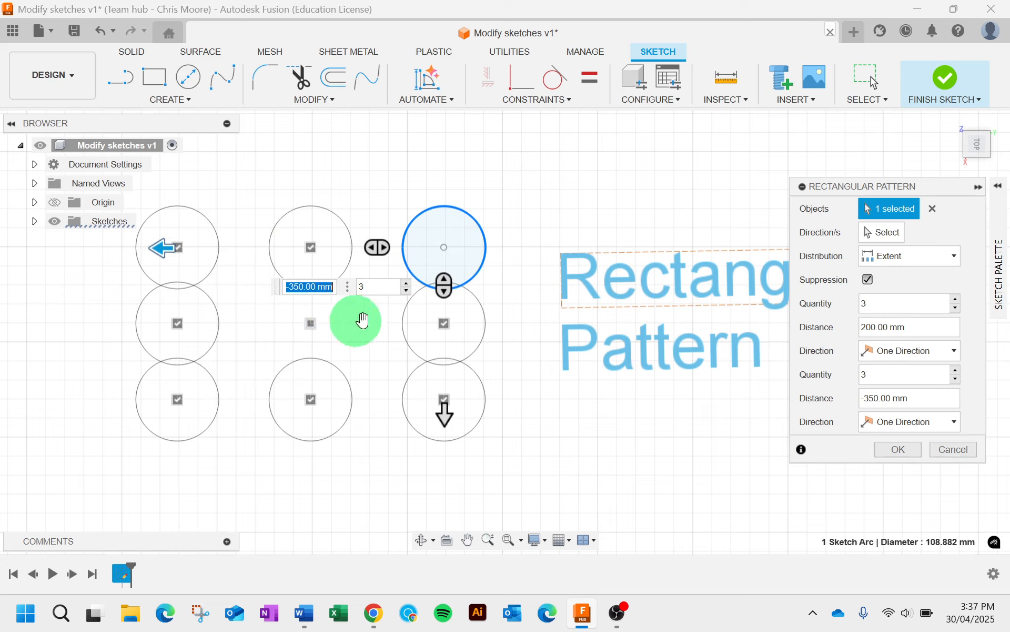
left_click(956, 298)
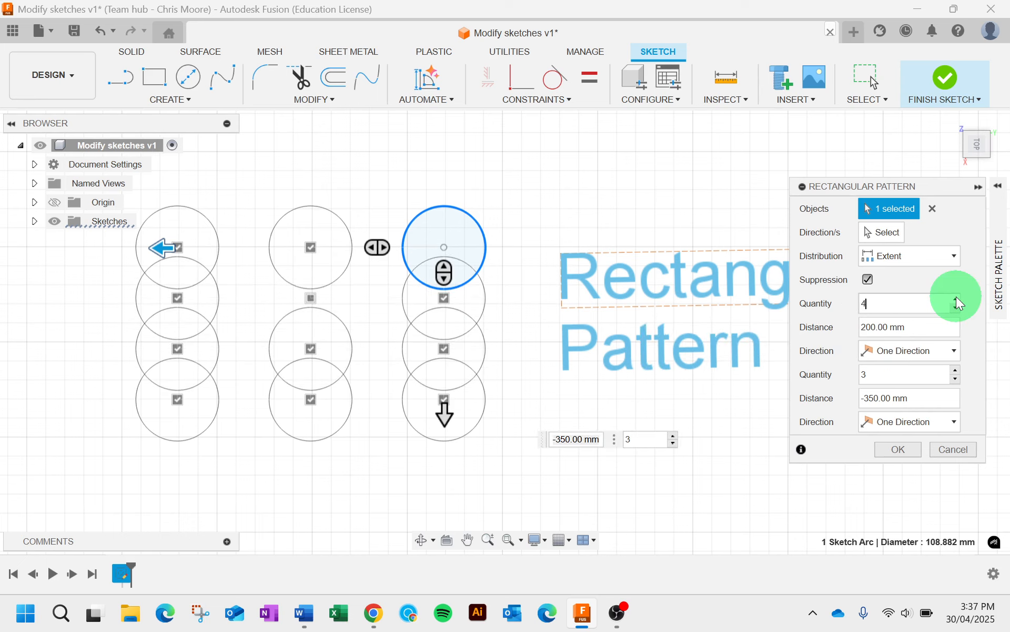
left_click(955, 369)
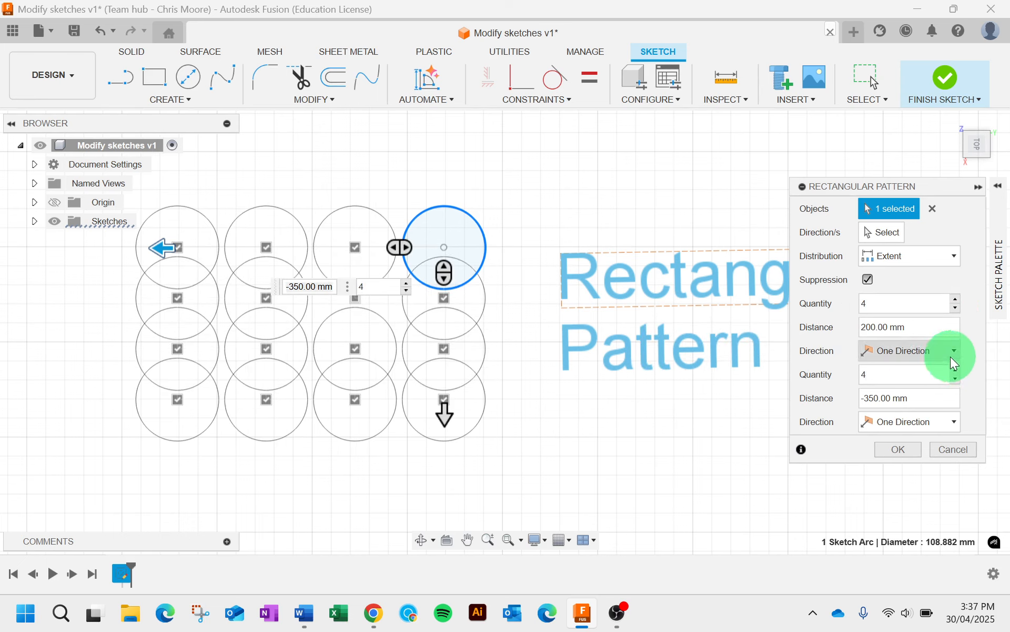
Change both directions of the rectangular pattern to Symmetric and create the pattern.
left_click(950, 353)
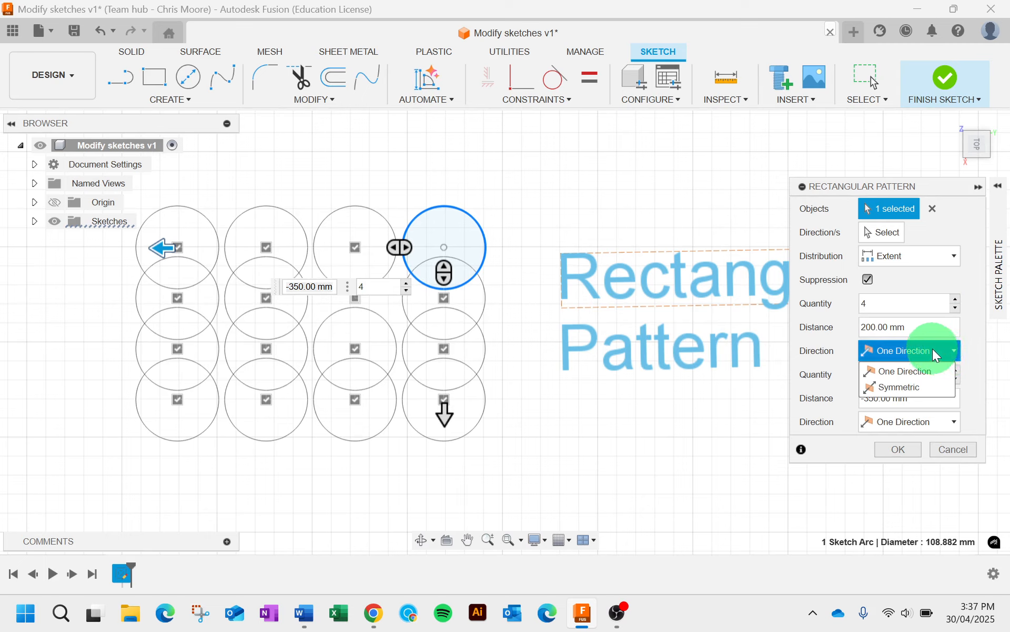
left_click(924, 386)
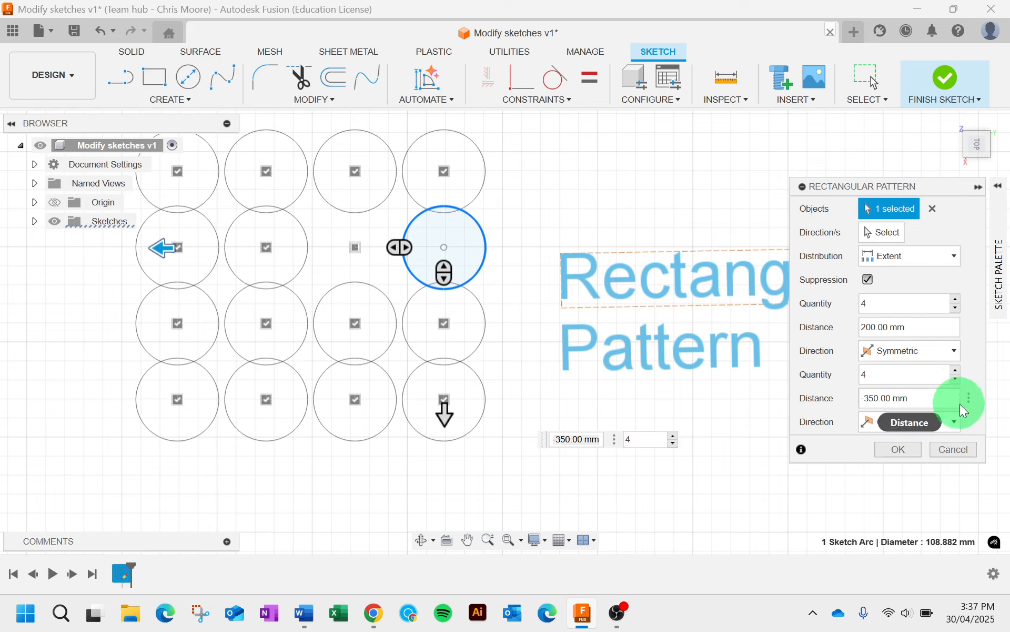
left_click(951, 427)
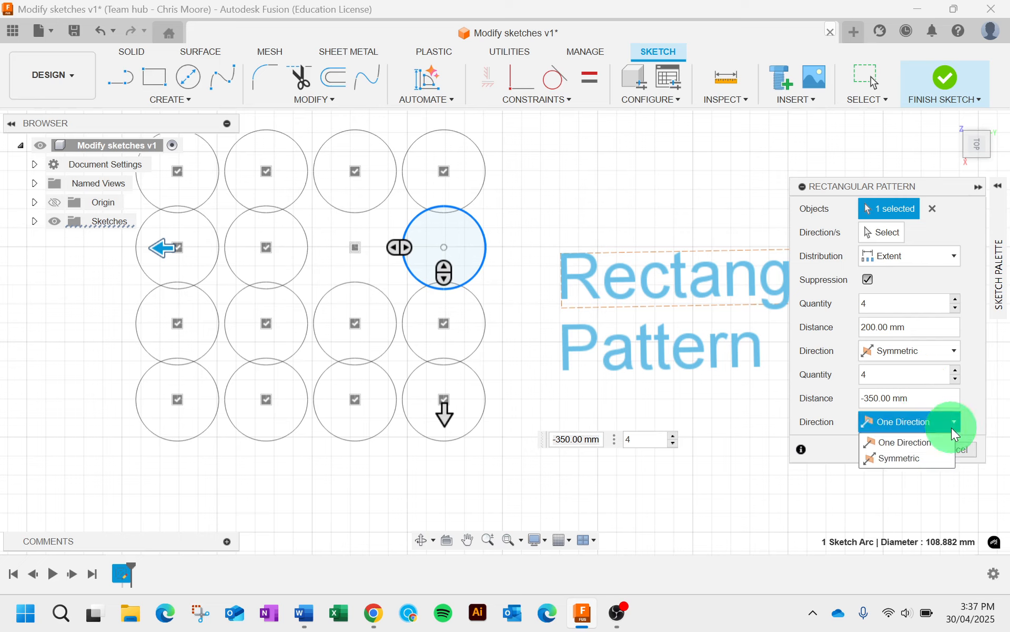
left_click(927, 453)
left_click(900, 447)
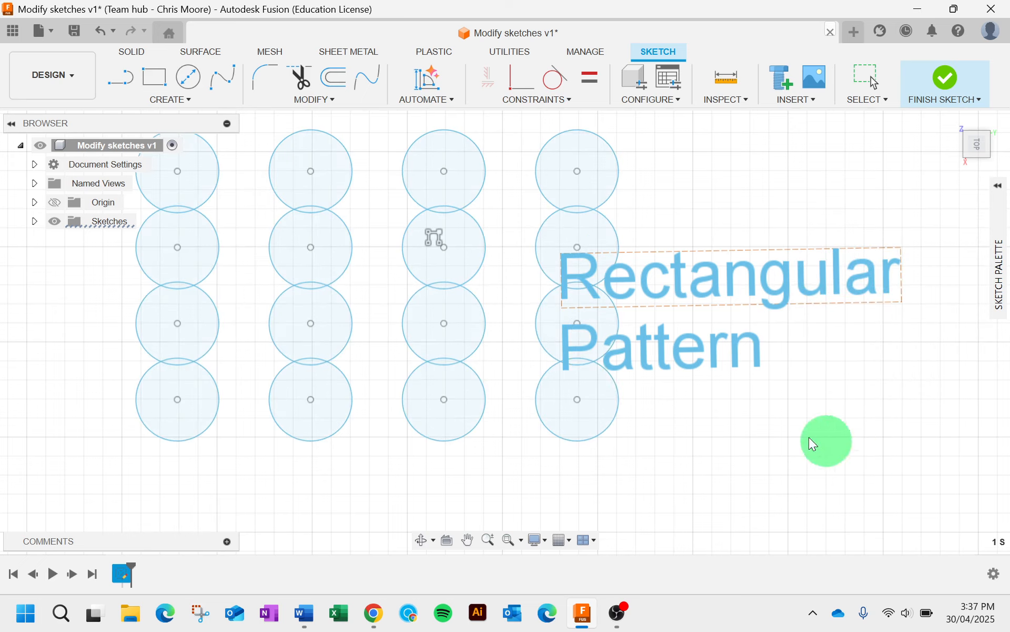
Fillet the upper-left corner of the rectangle beside the Fillet label with a 175 mm radius.
scroll(578, 364, "down", 4)
scroll(652, 270, "down", 3)
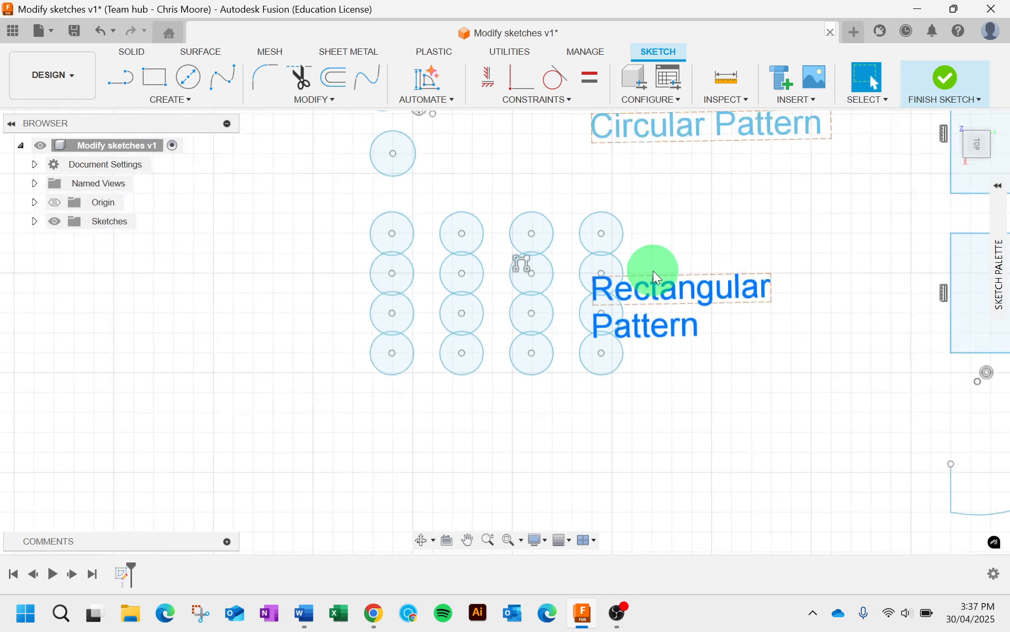
middle_click_drag(738, 244, 365, 371)
mouse_move(455, 272)
middle_mouse_down()
mouse_move(427, 289)
mouse_move(332, 440)
mouse_move(354, 445)
middle_mouse_up()
scroll(418, 298, "up", 6)
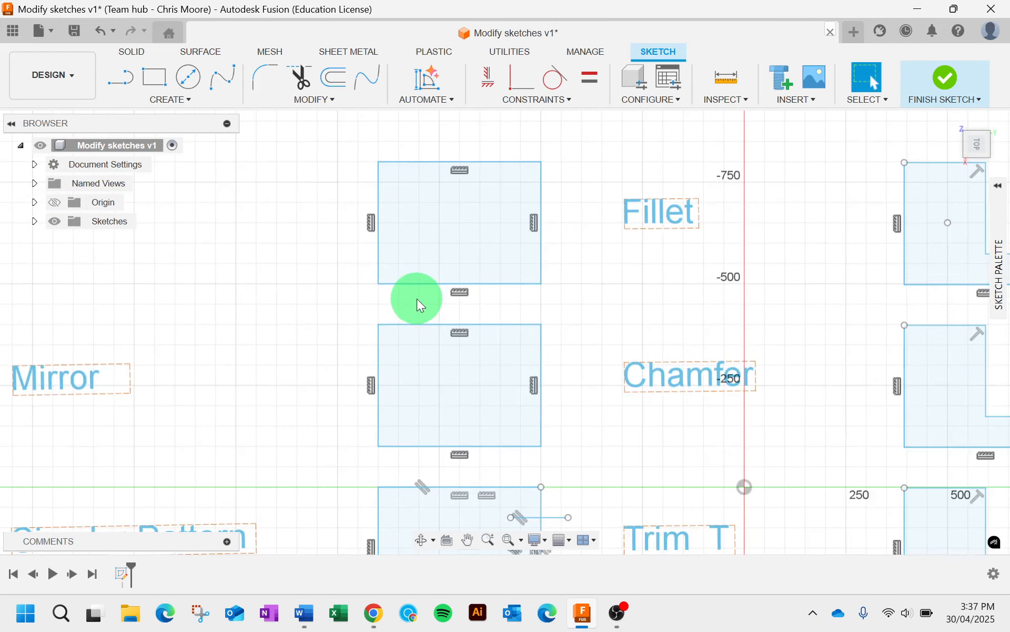
mouse_move(694, 230)
middle_mouse_down()
mouse_move(665, 365)
mouse_move(681, 420)
mouse_move(693, 414)
mouse_move(685, 405)
middle_mouse_up()
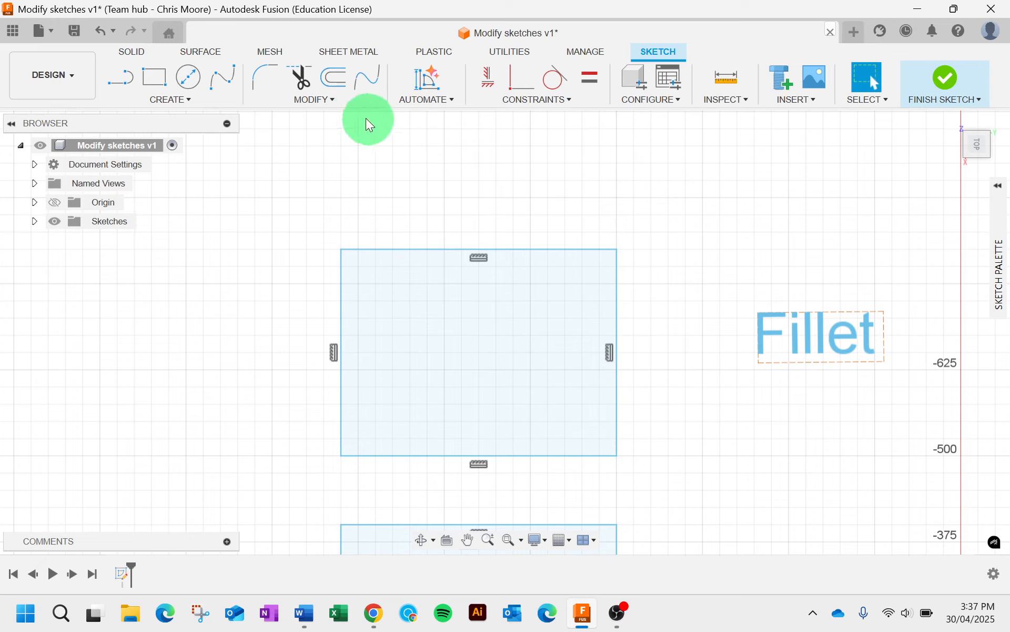
left_click(326, 101)
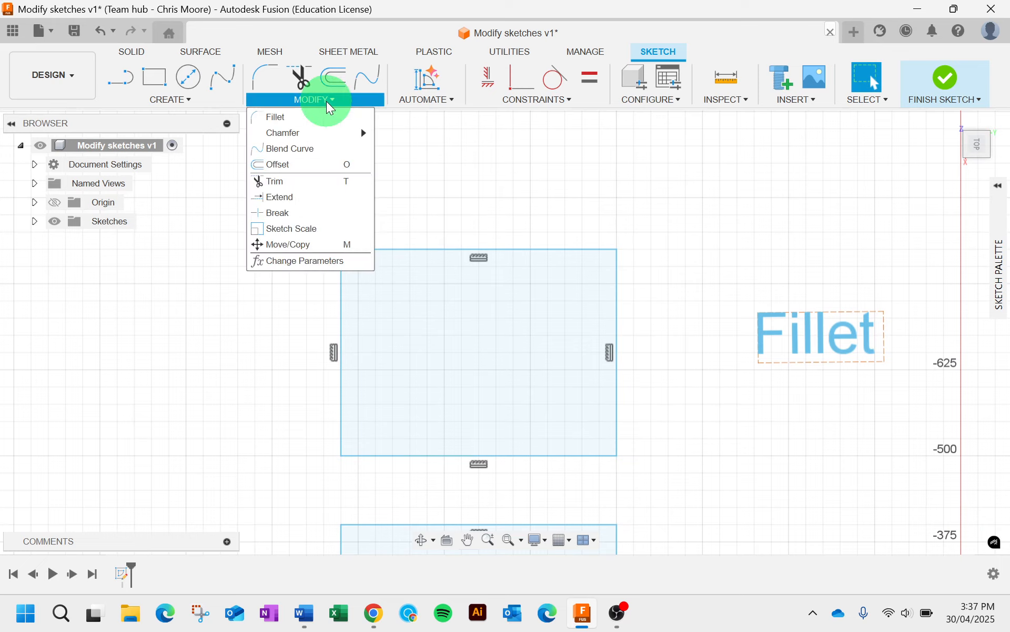
left_click(310, 118)
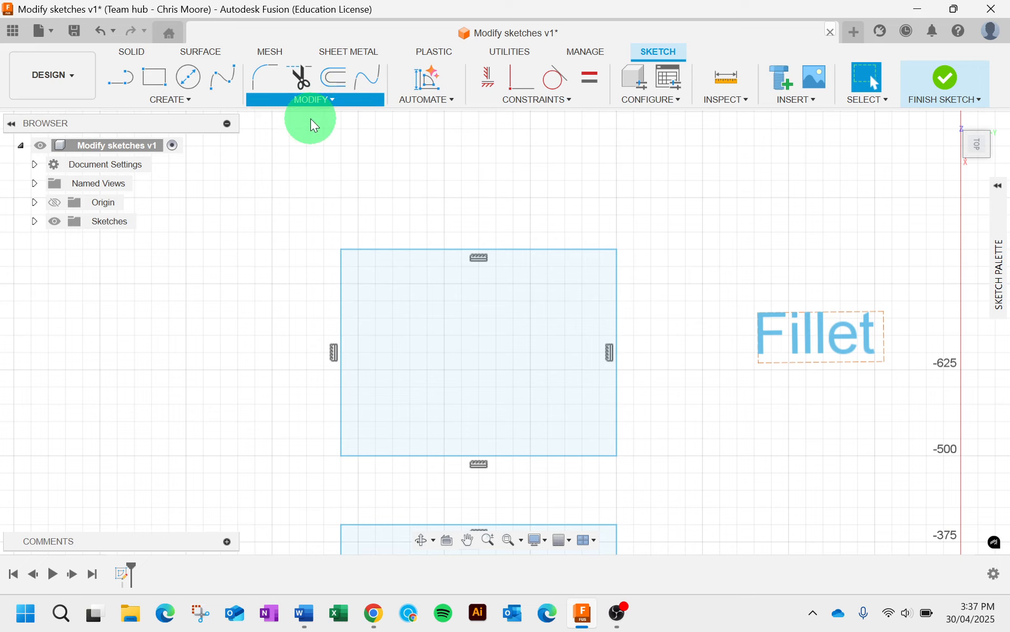
left_click(366, 250)
left_click(343, 272)
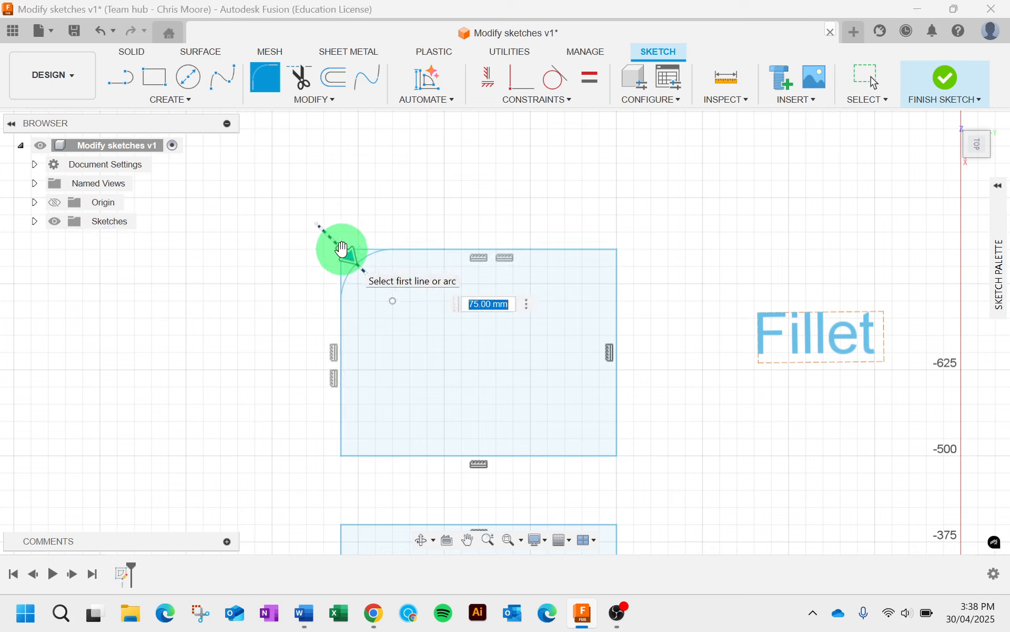
left_click_drag(342, 250, 361, 270)
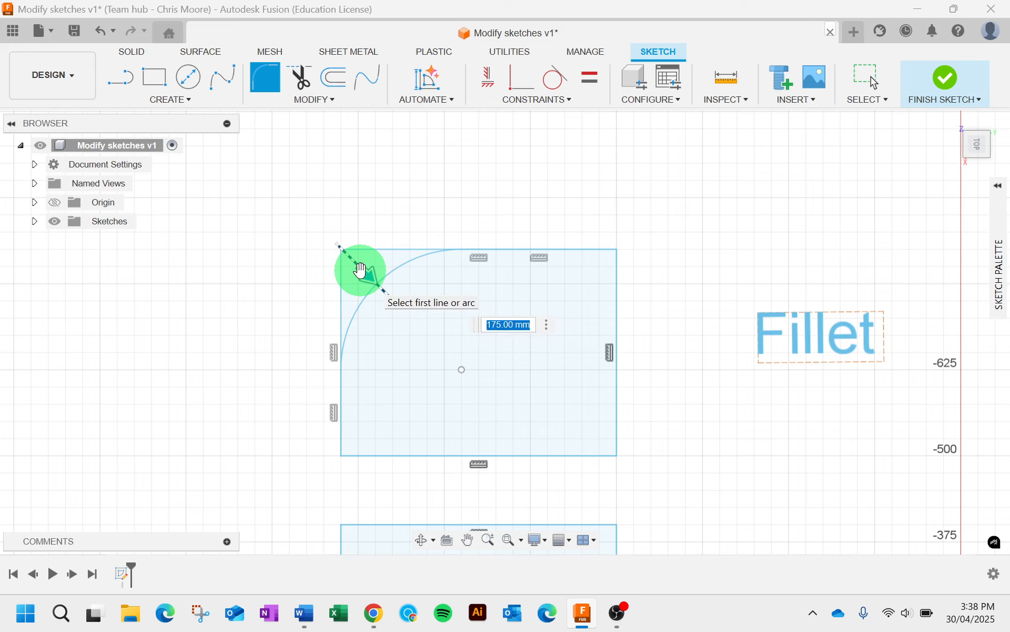
key("Return")
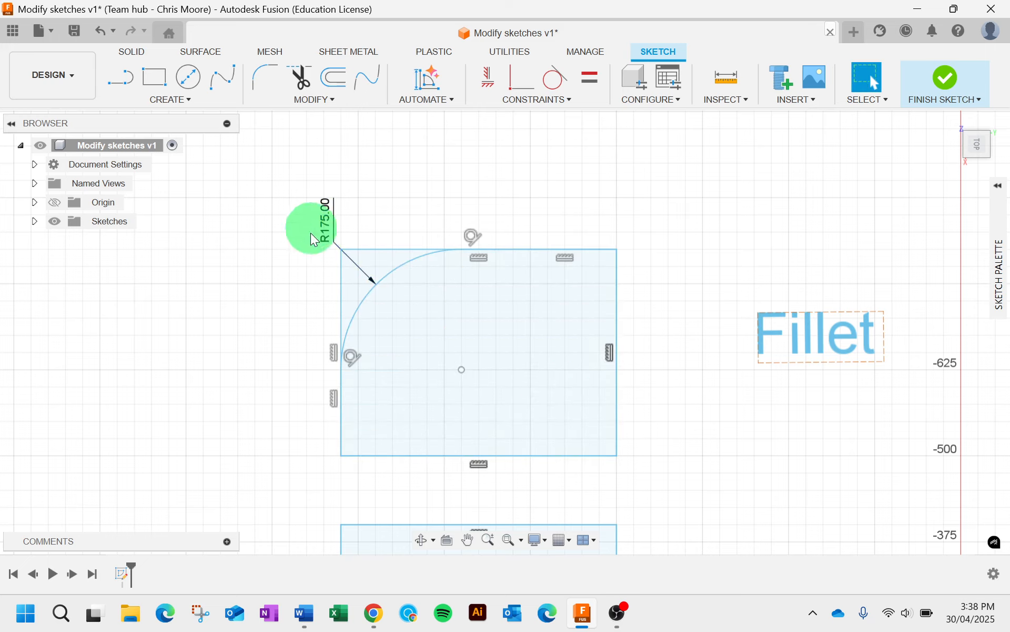
Add a 200 mm Equal Distance Chamfer to the upper-left corner of the rectangle beside the Chamfer label.
mouse_move(730, 438)
middle_mouse_down()
mouse_move(737, 185)
mouse_move(711, 137)
mouse_move(714, 146)
middle_mouse_up()
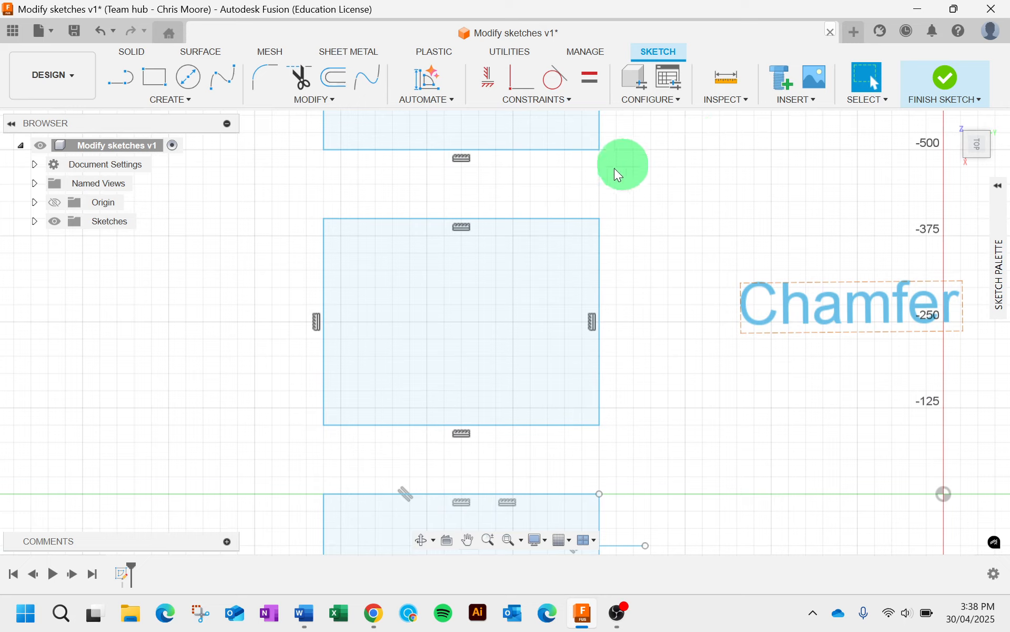
left_click(301, 106)
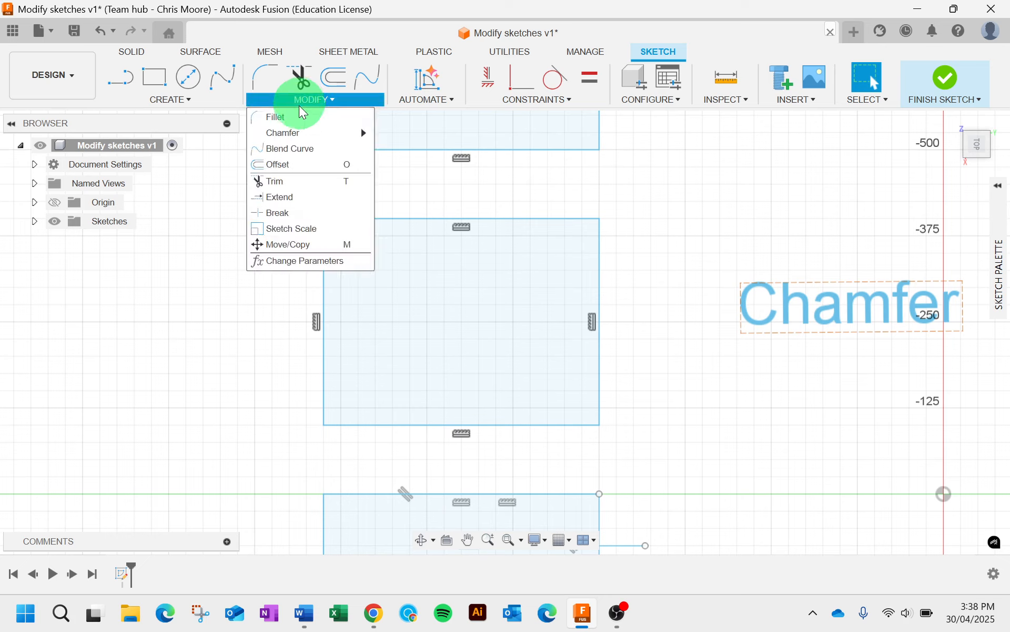
mouse_move(297, 136)
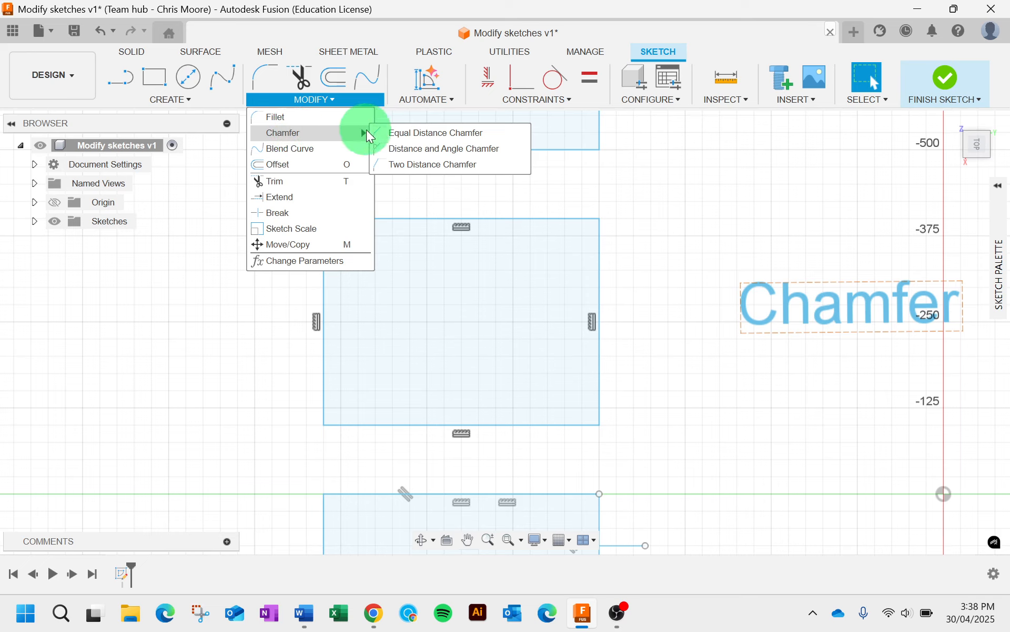
left_click(403, 133)
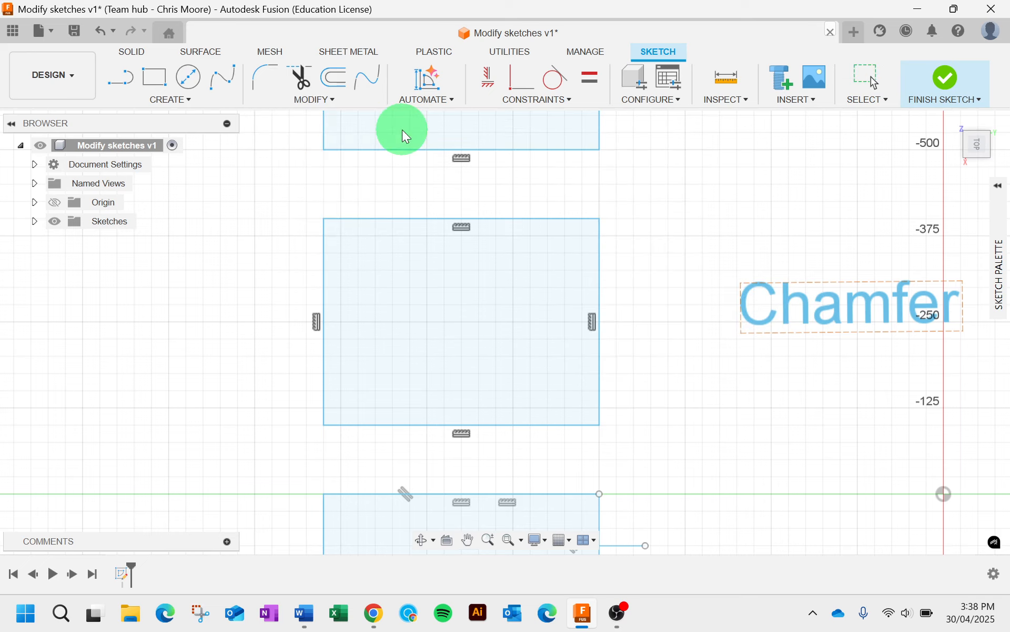
left_click(324, 231)
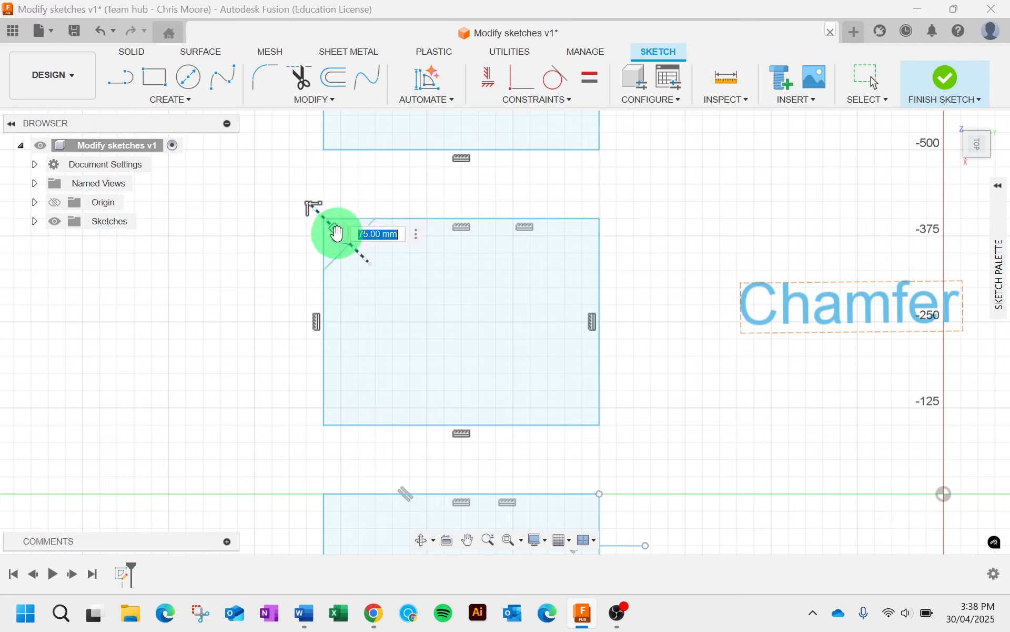
left_click_drag(335, 228, 380, 274)
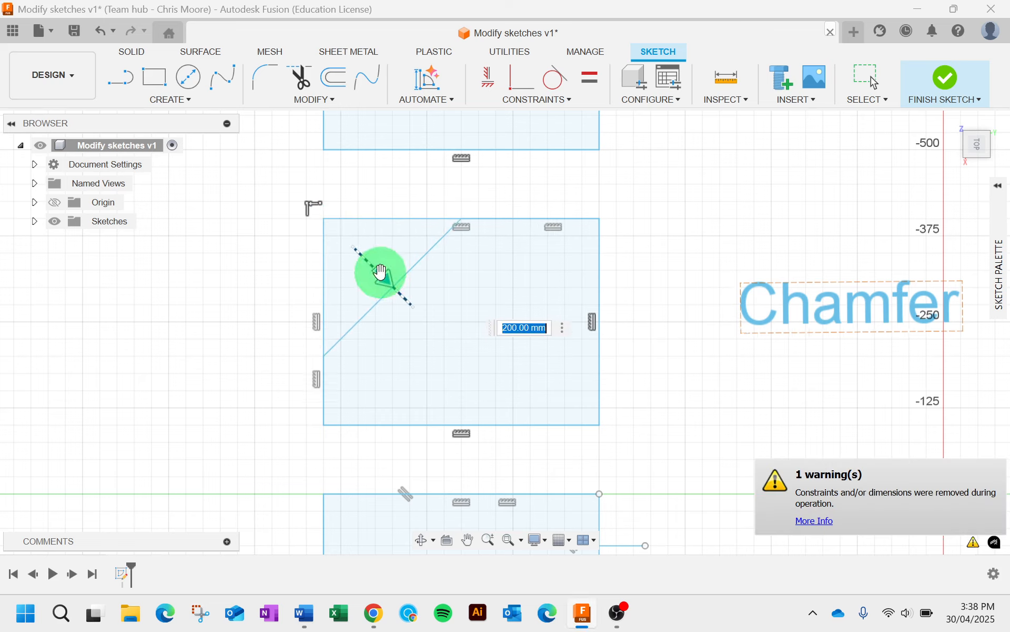
left_click(603, 297)
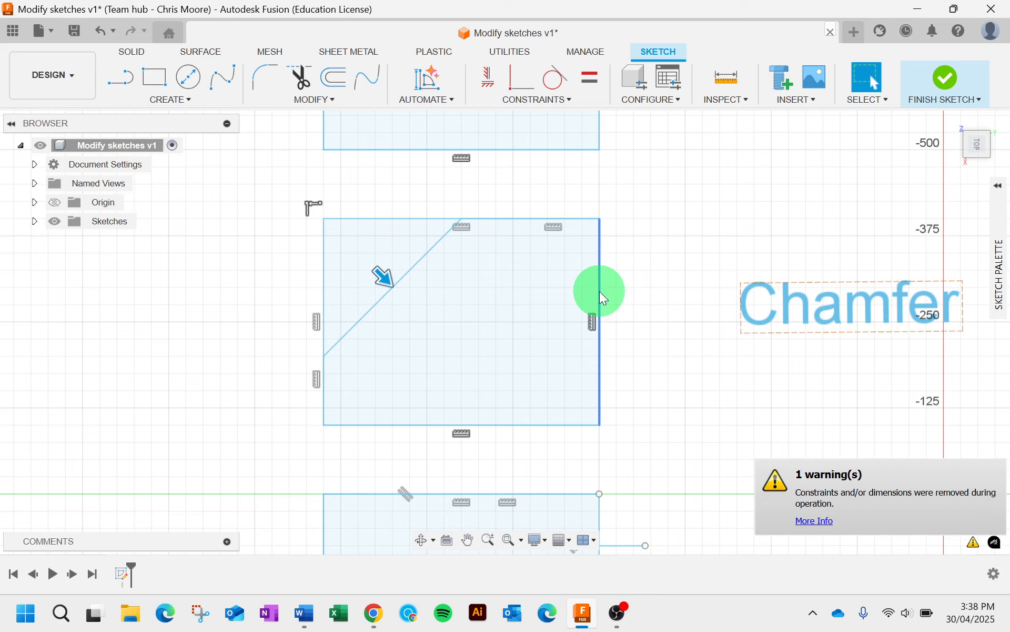
Trim the right edge's segment above the upper short crossing line and the whole left edge of the rectangle beside the Trim label.
mouse_move(654, 361)
middle_mouse_down()
mouse_move(675, 368)
mouse_move(647, 142)
mouse_move(676, 63)
middle_mouse_up()
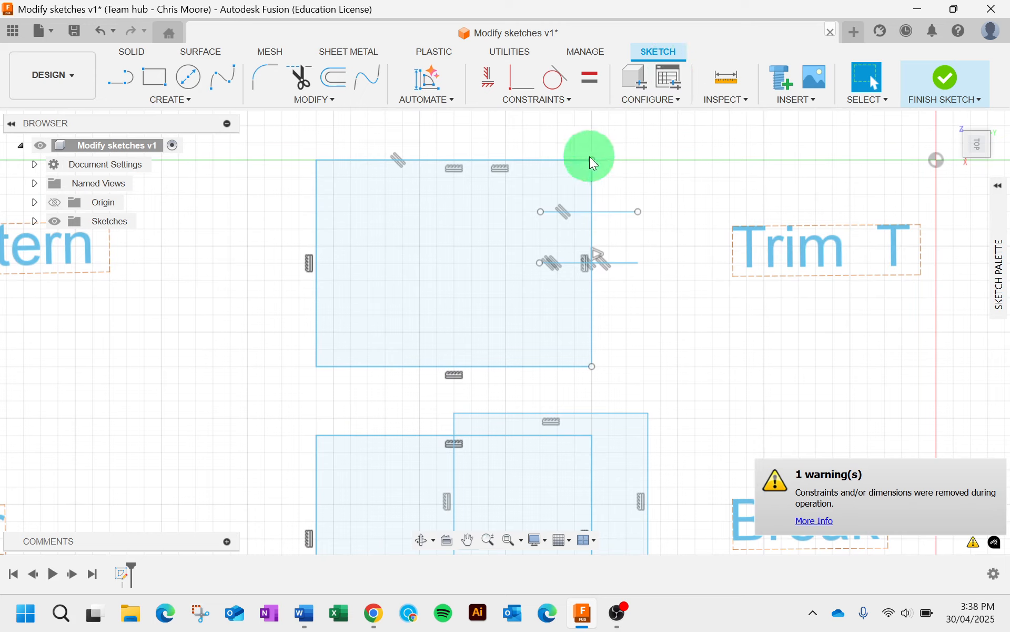
left_click(554, 250)
left_click(564, 260)
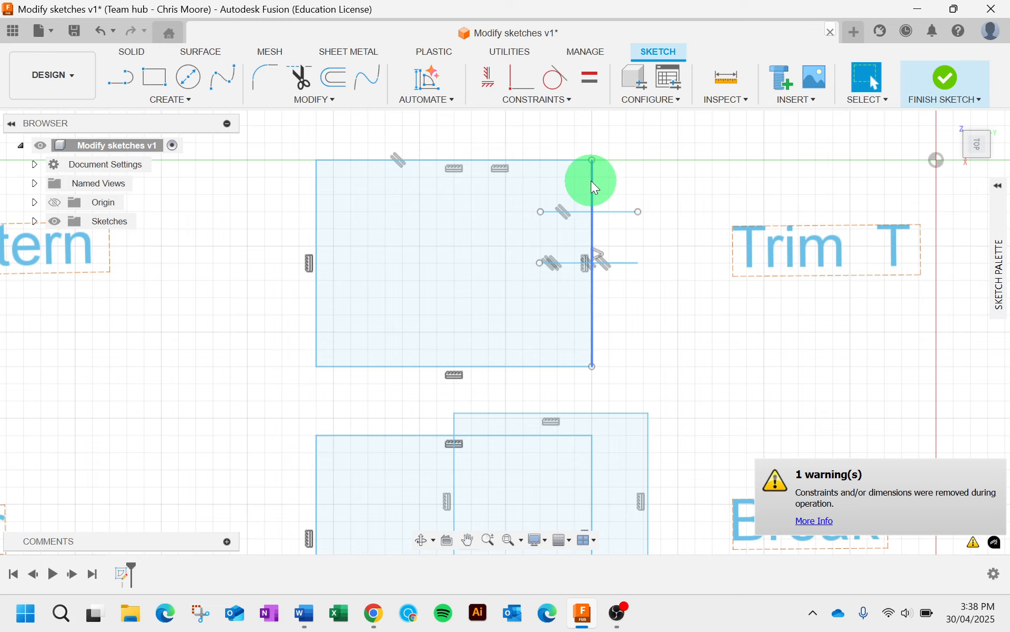
left_click(321, 100)
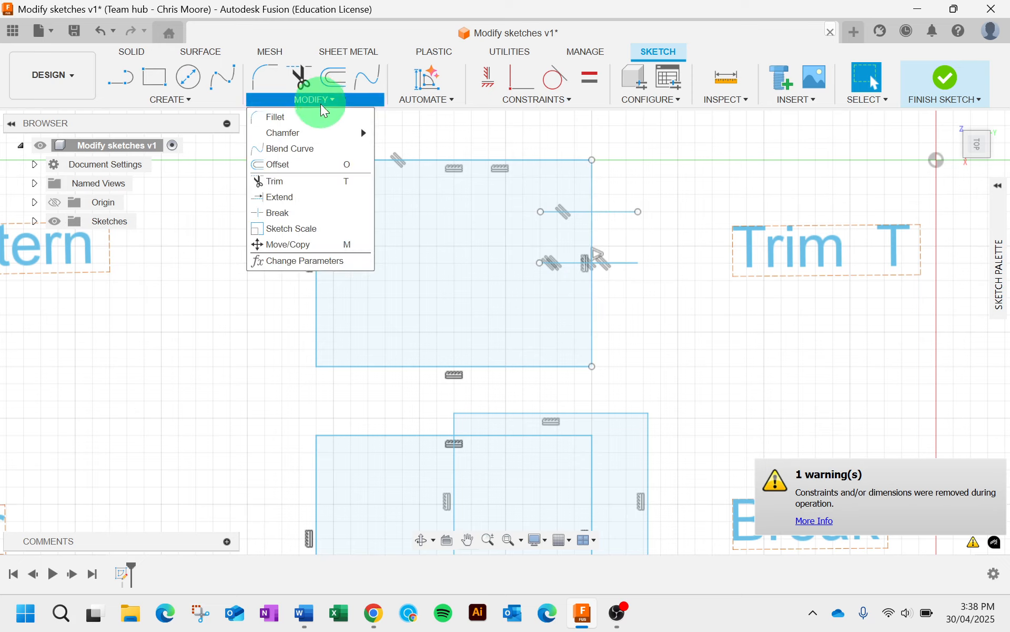
left_click(308, 182)
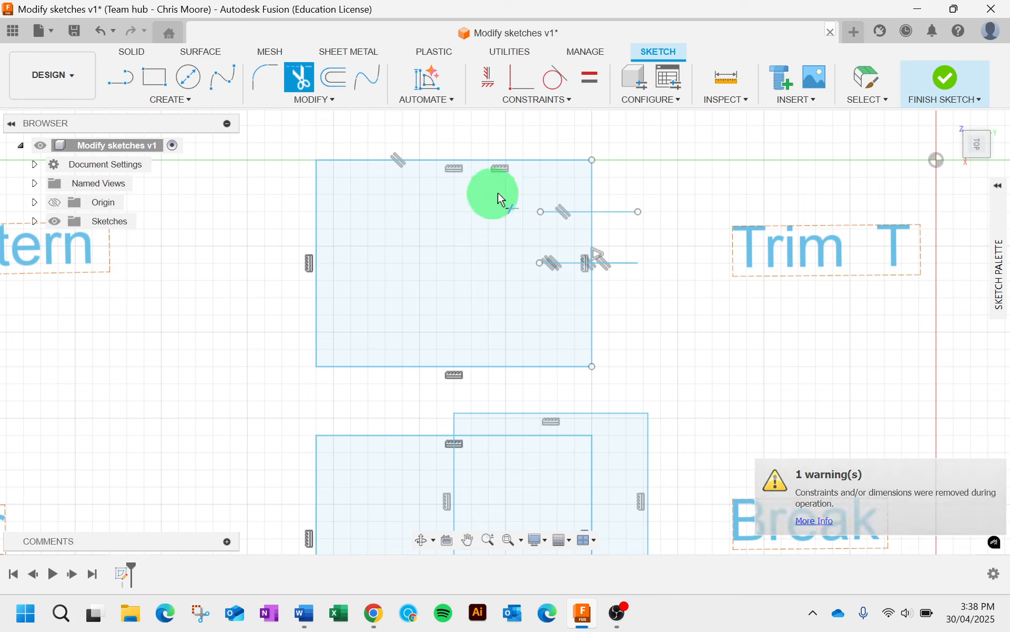
left_click(593, 185)
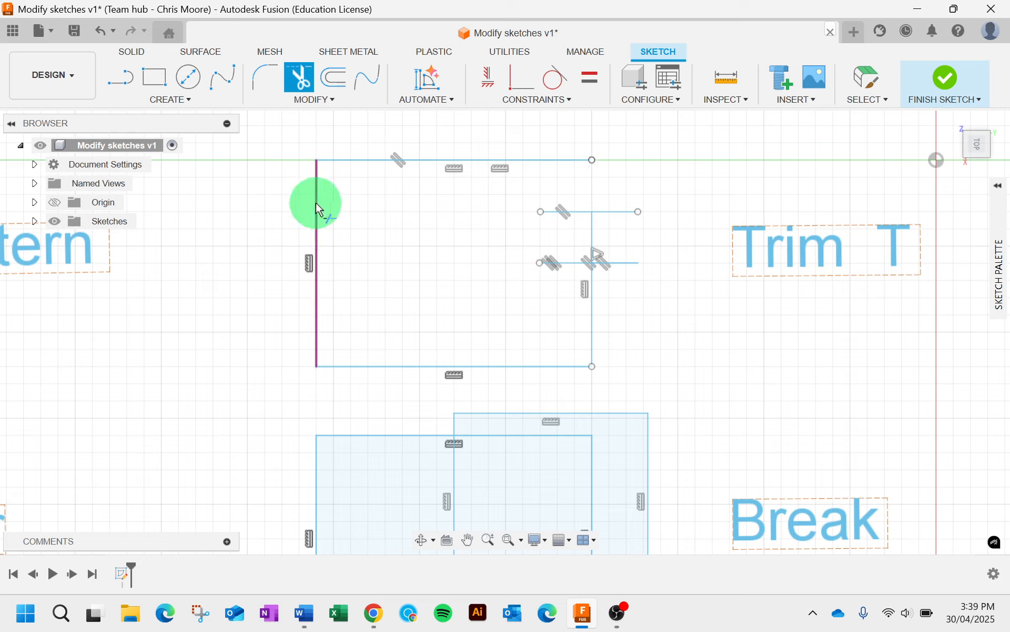
left_click(320, 209)
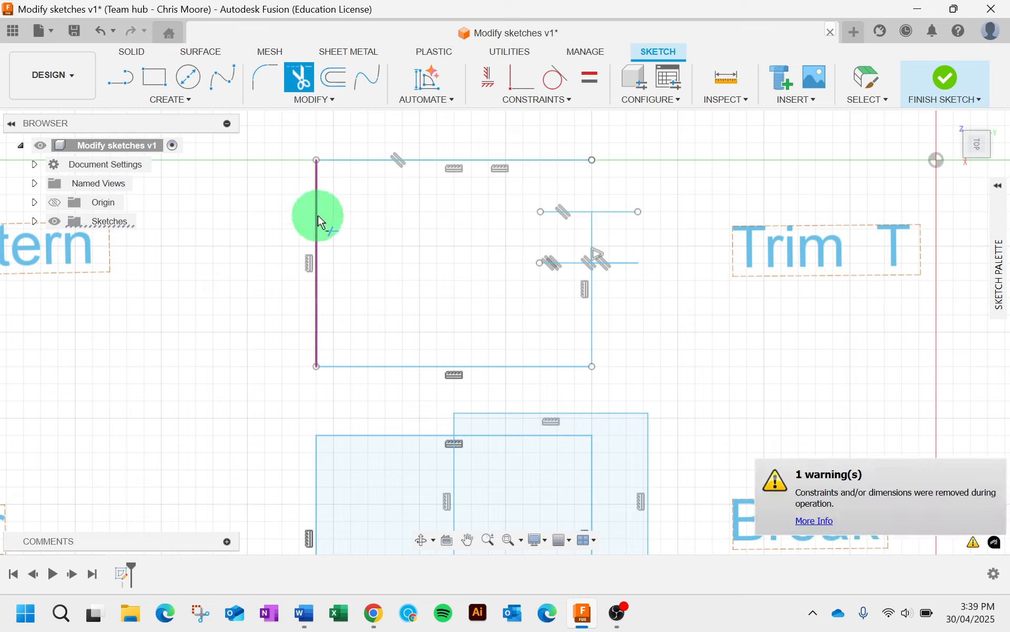
left_click(319, 217)
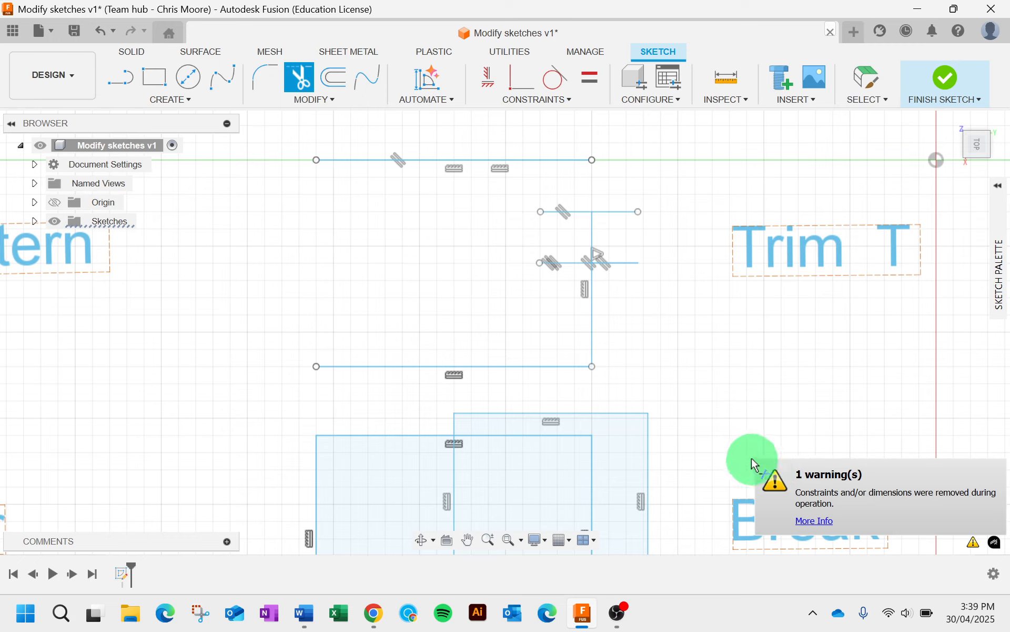
Break the larger rectangle's top and right edges where they cross the smaller rectangle beside the Break label.
key("Escape")
mouse_move(734, 437)
middle_mouse_down()
mouse_move(726, 414)
mouse_move(740, 221)
mouse_move(726, 163)
mouse_move(729, 188)
middle_mouse_up()
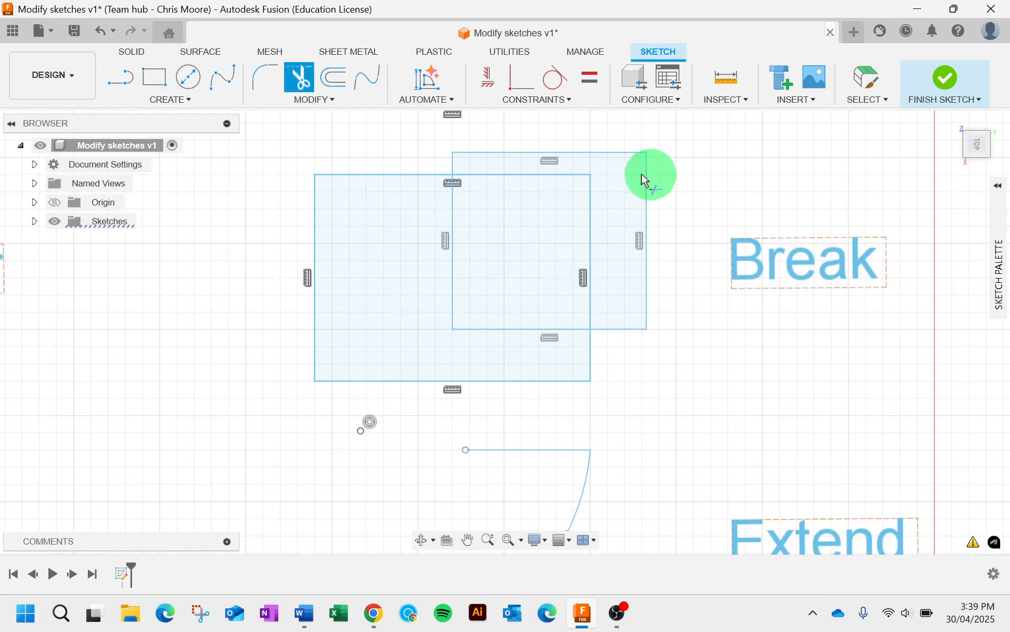
left_click(319, 102)
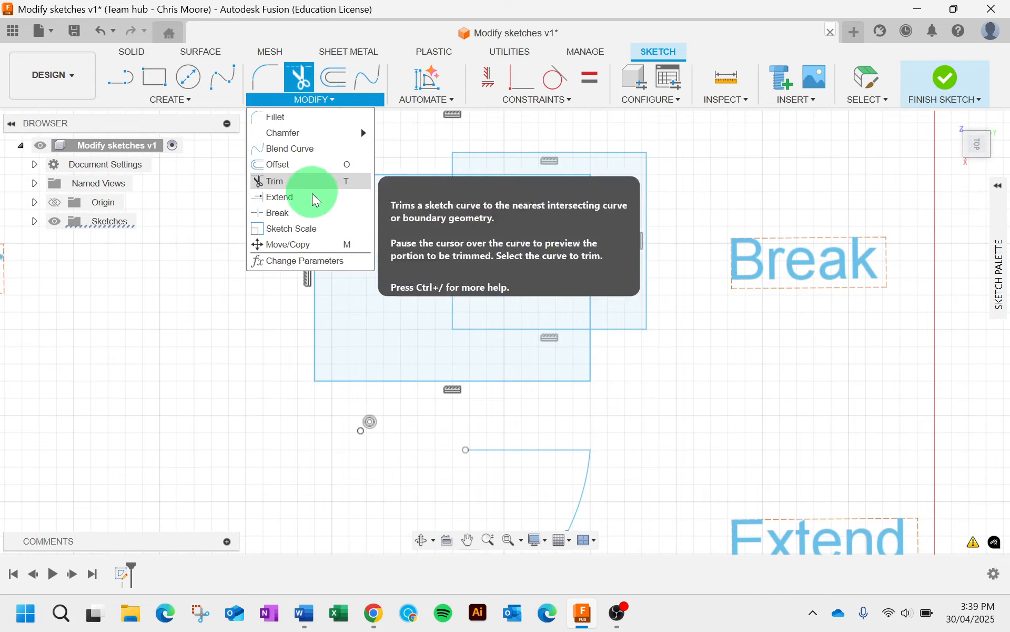
left_click(313, 215)
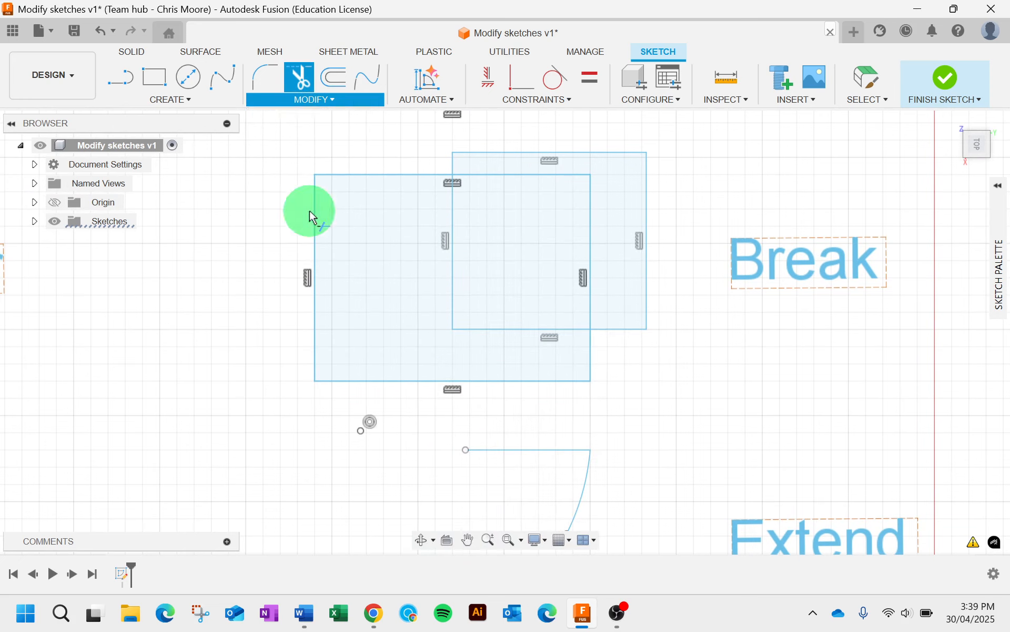
left_click(528, 176)
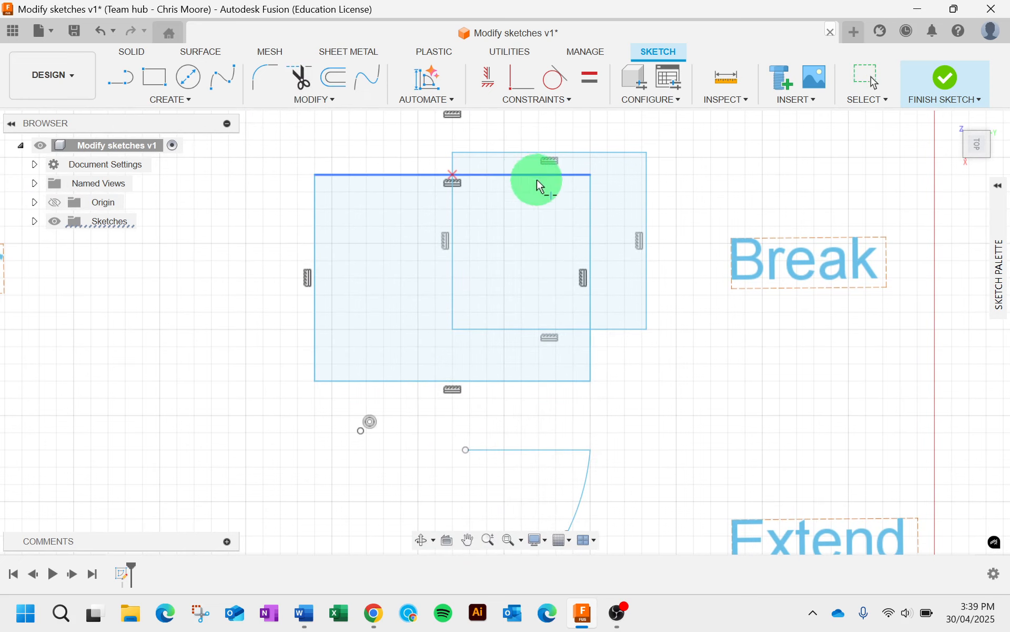
left_click(591, 204)
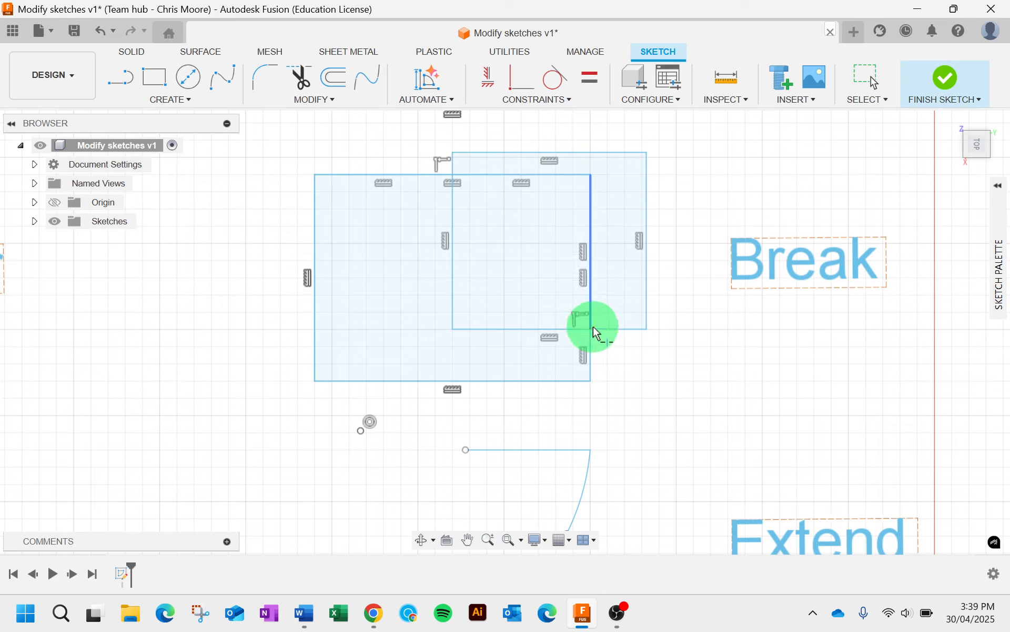
Trim away the larger rectangle's broken top and right edge segments that lie inside the smaller rectangle.
left_click(301, 76)
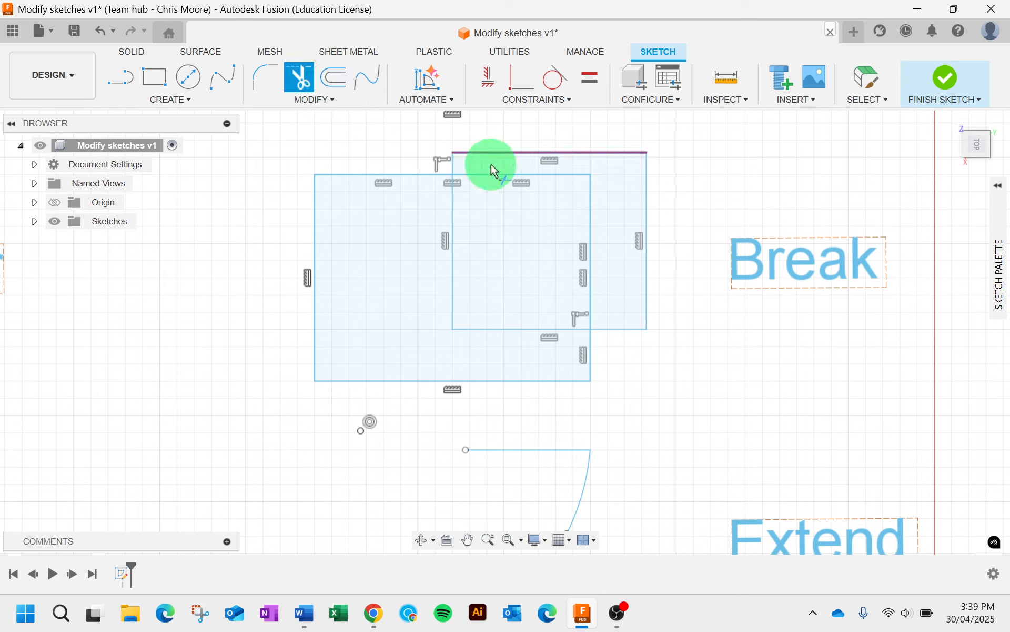
left_click(518, 179)
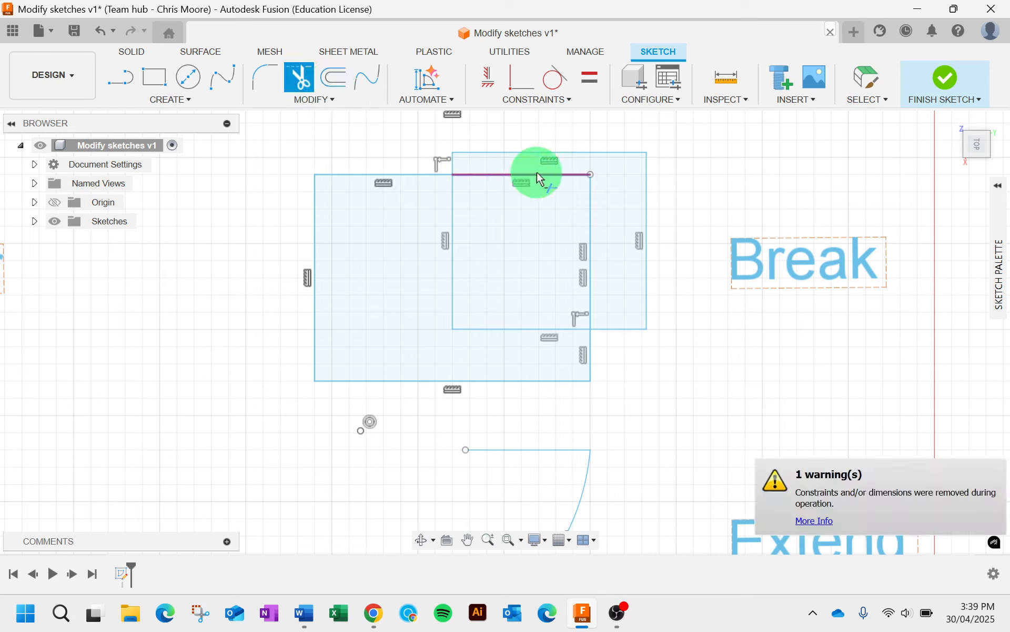
left_click(590, 187)
Extend the right-hand arc, the left vertical line and the top line beside the Extend label to close the open shape.
mouse_move(625, 377)
middle_mouse_down()
mouse_move(652, 346)
mouse_move(678, 171)
middle_mouse_up()
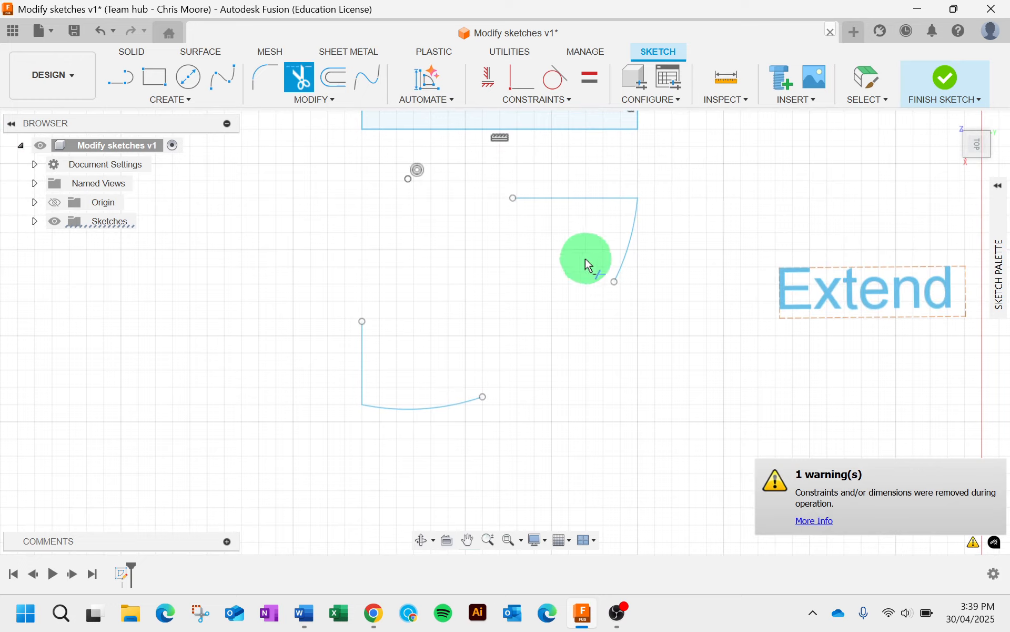
left_click(319, 103)
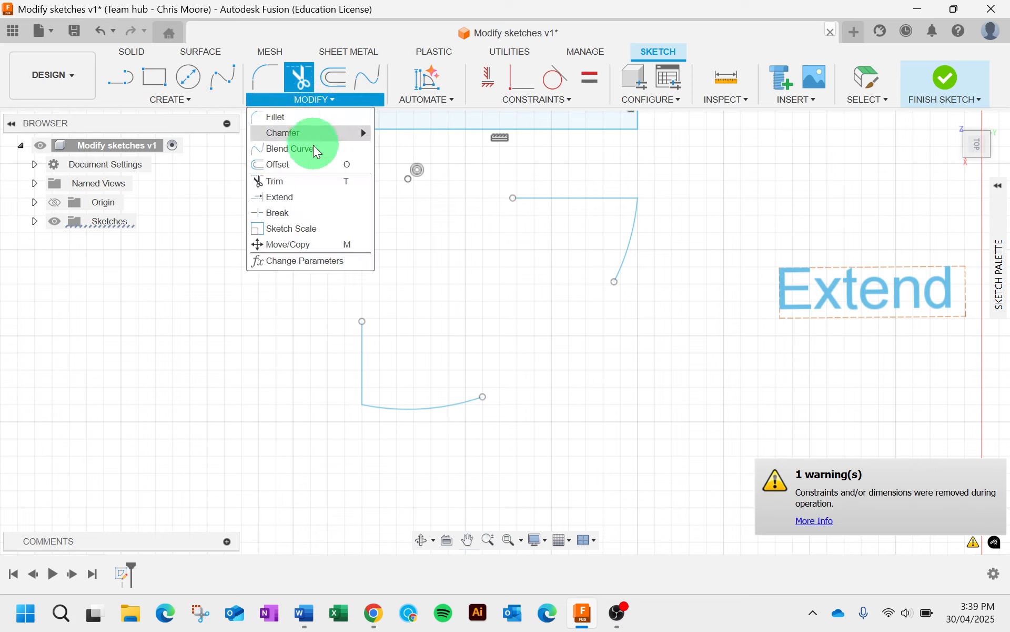
left_click(313, 196)
left_click(627, 259)
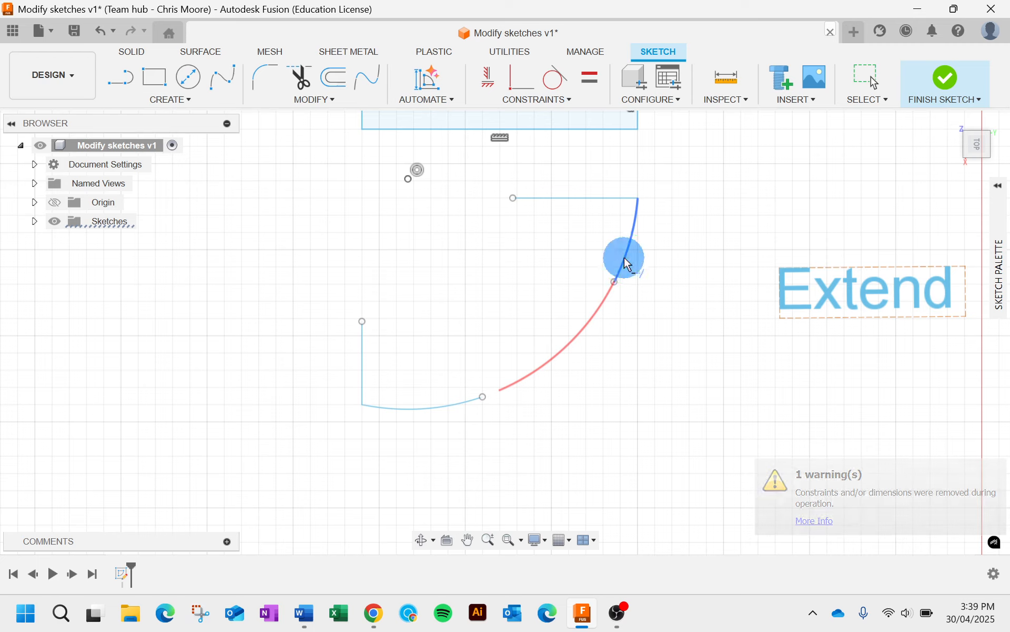
left_click(542, 372)
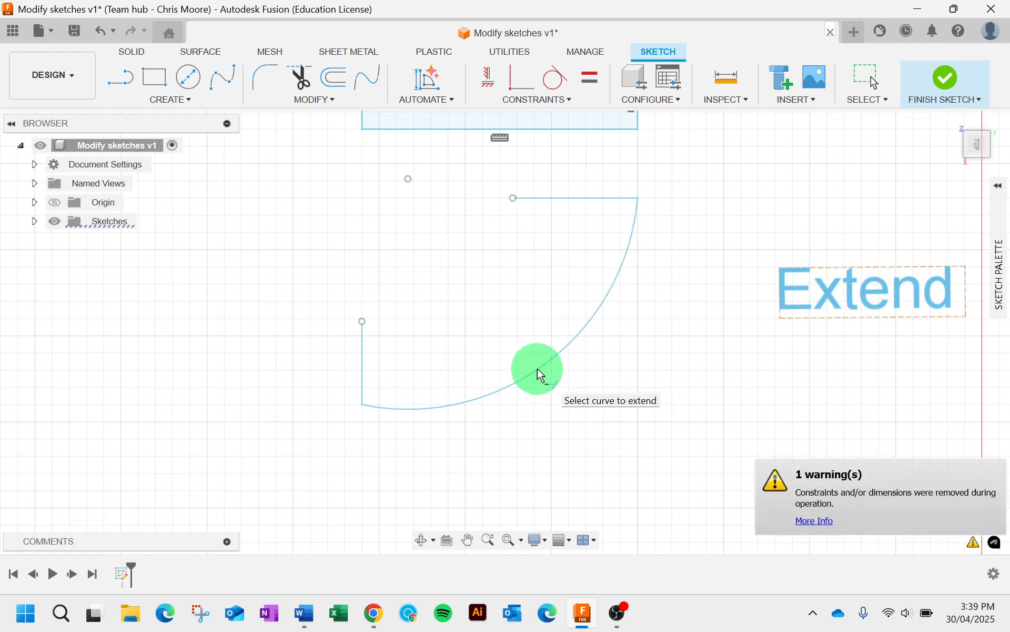
left_click(367, 354)
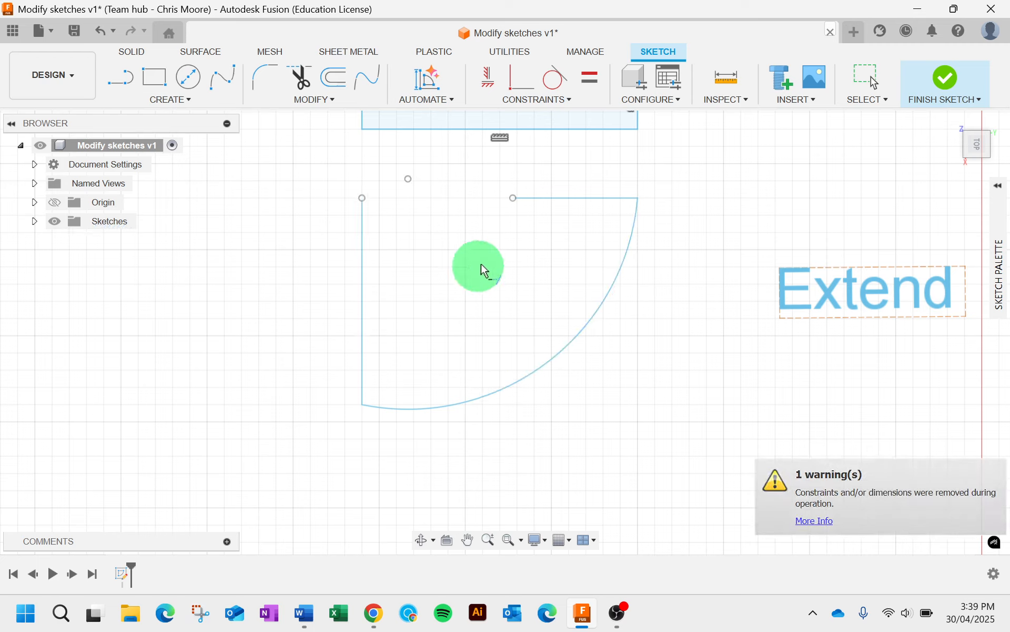
left_click(534, 205)
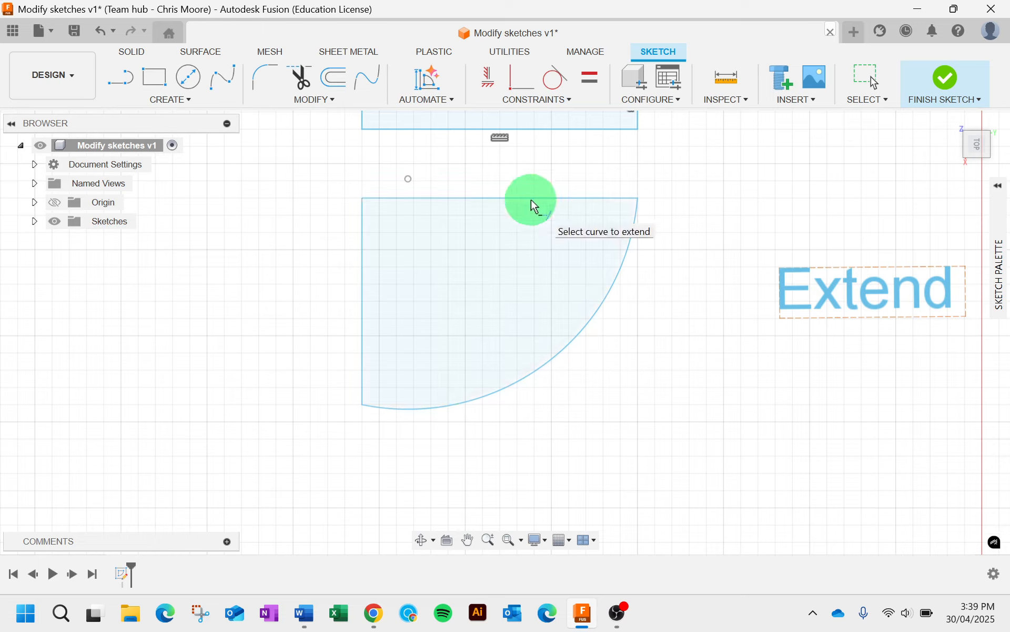
Scale all six lines of the L-shaped profile beside the Sketch Scale label by a factor of 0.6 about the sketch point inside it.
mouse_move(750, 242)
middle_mouse_down()
mouse_move(483, 282)
mouse_move(316, 397)
middle_mouse_up()
scroll(462, 323, "down", 5)
scroll(489, 300, "down", 2)
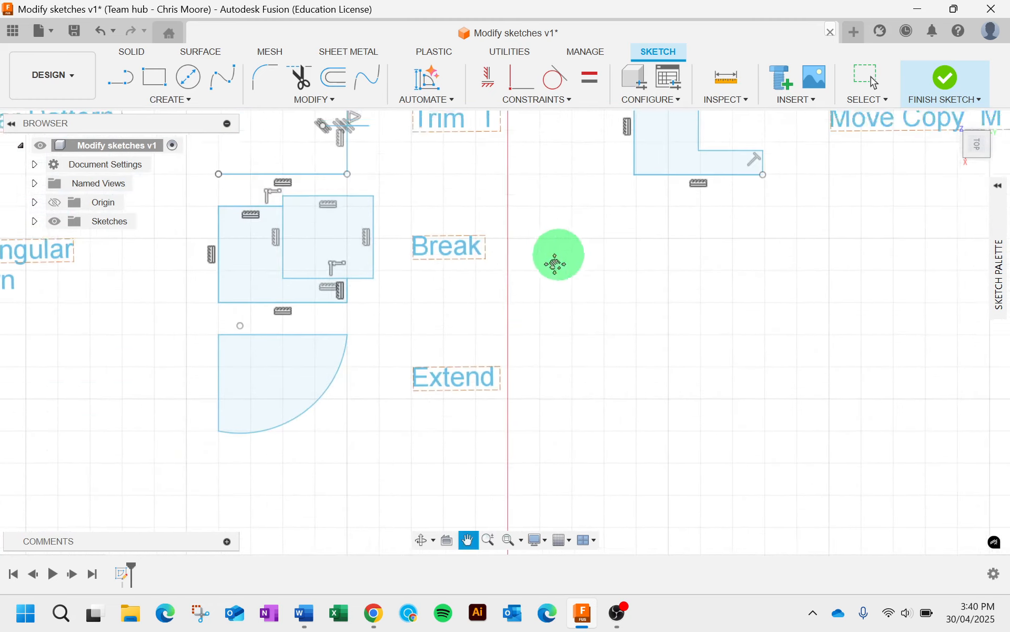
middle_click_drag(555, 255, 469, 535)
middle_click_drag(487, 271, 453, 395)
scroll(575, 254, "down", 2)
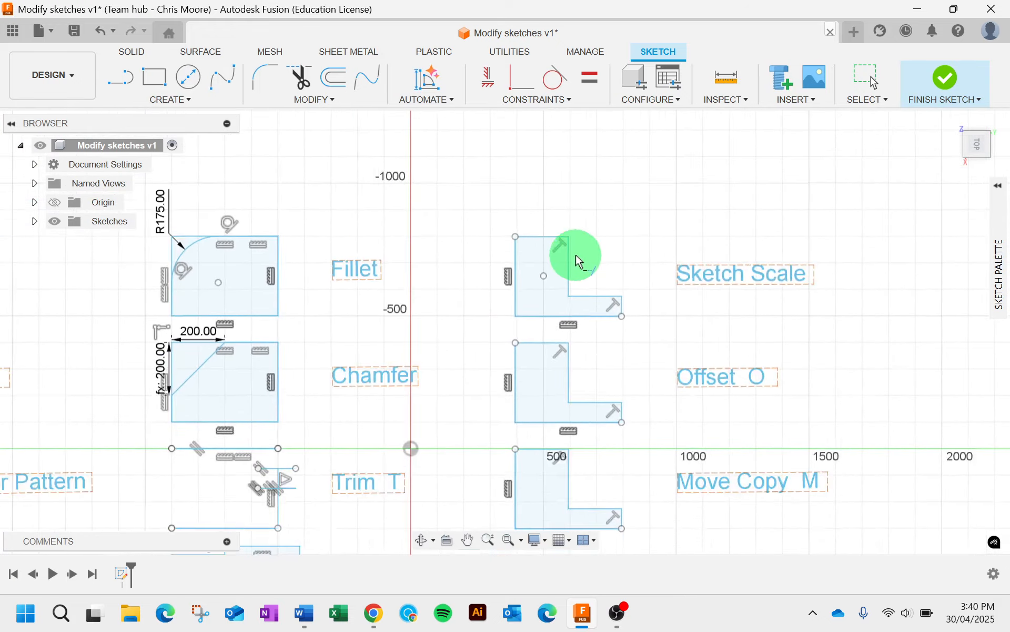
scroll(576, 255, "up", 5)
mouse_move(626, 256)
middle_mouse_down()
mouse_move(561, 264)
mouse_move(554, 289)
middle_mouse_up()
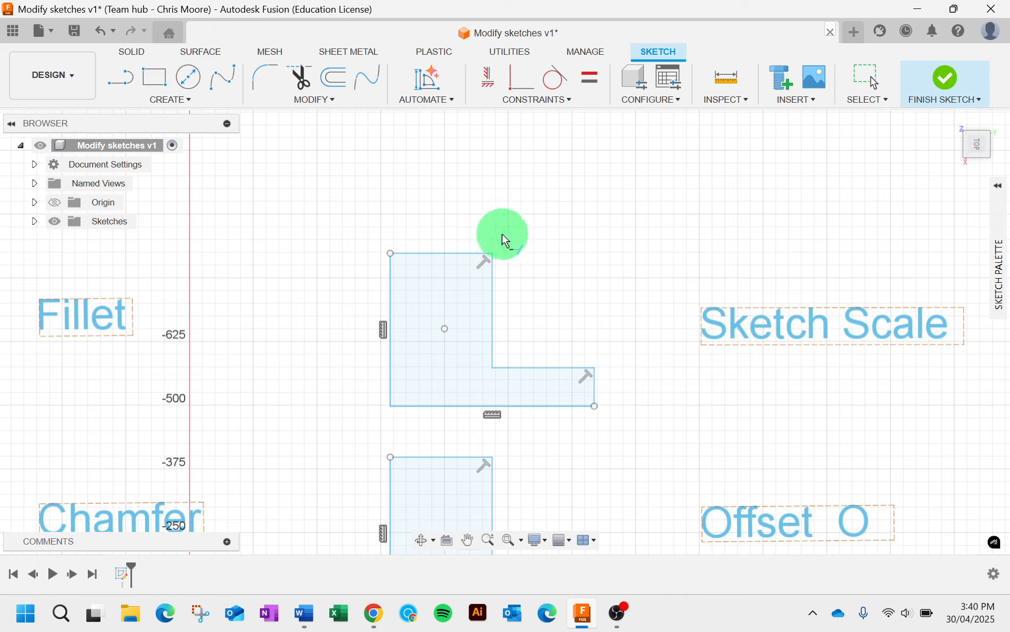
left_click(315, 99)
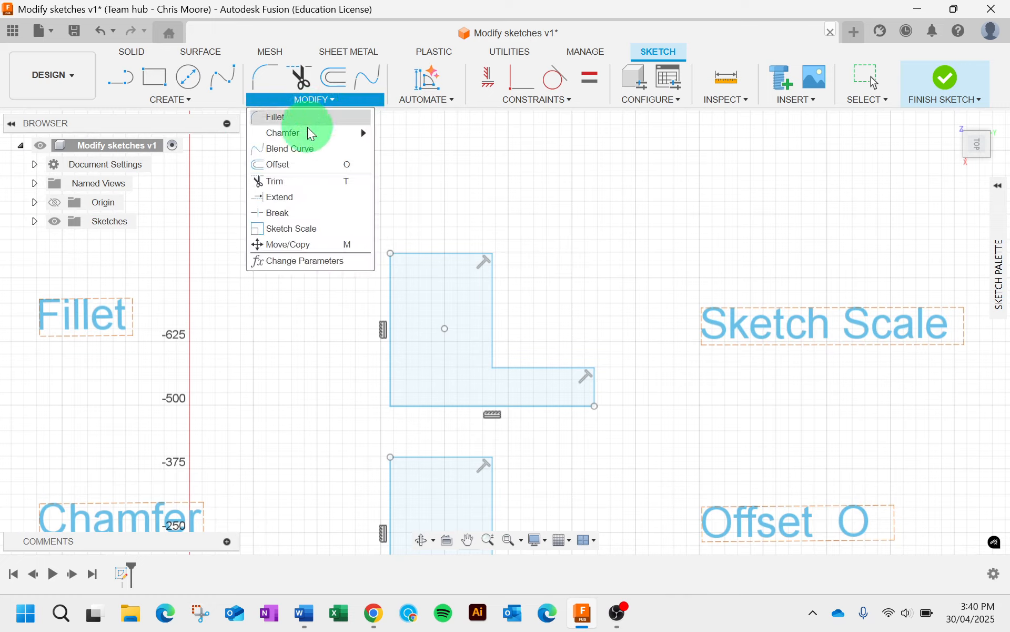
left_click(310, 225)
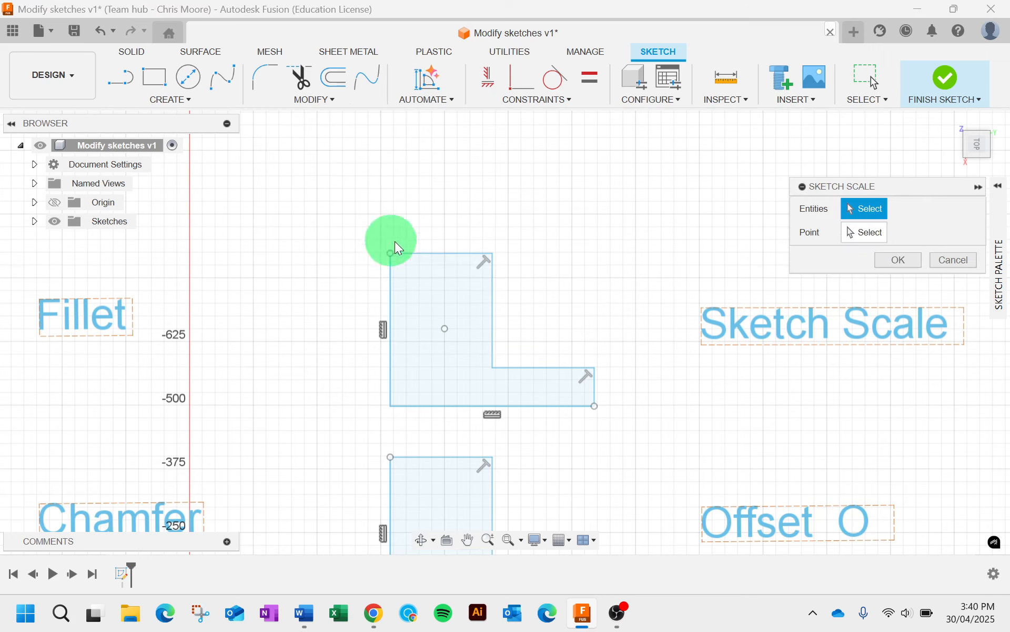
left_click(492, 292)
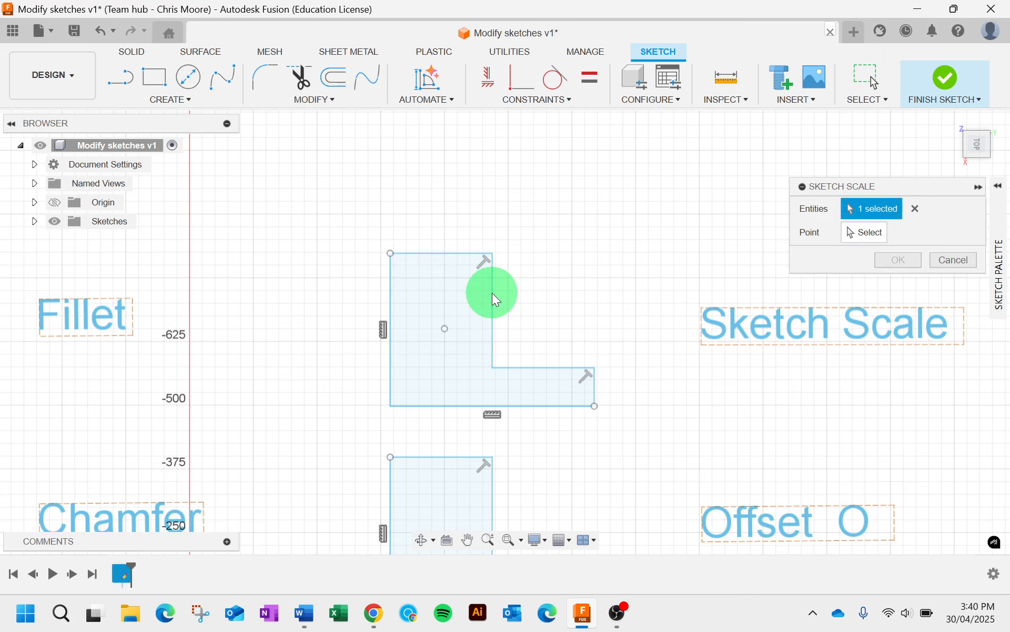
left_click(492, 293)
double_click(493, 292)
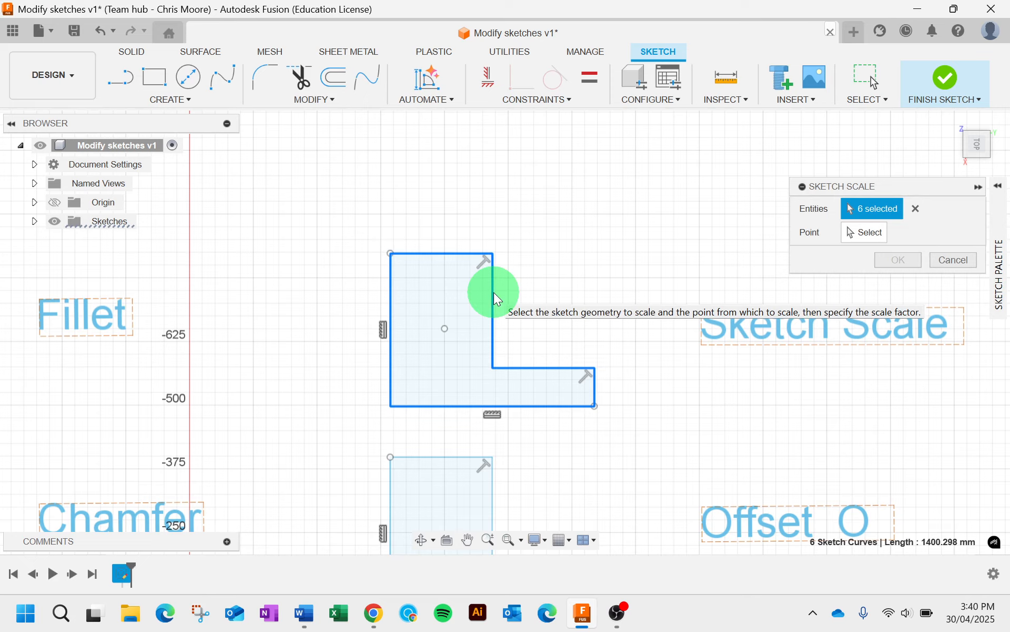
left_click(866, 234)
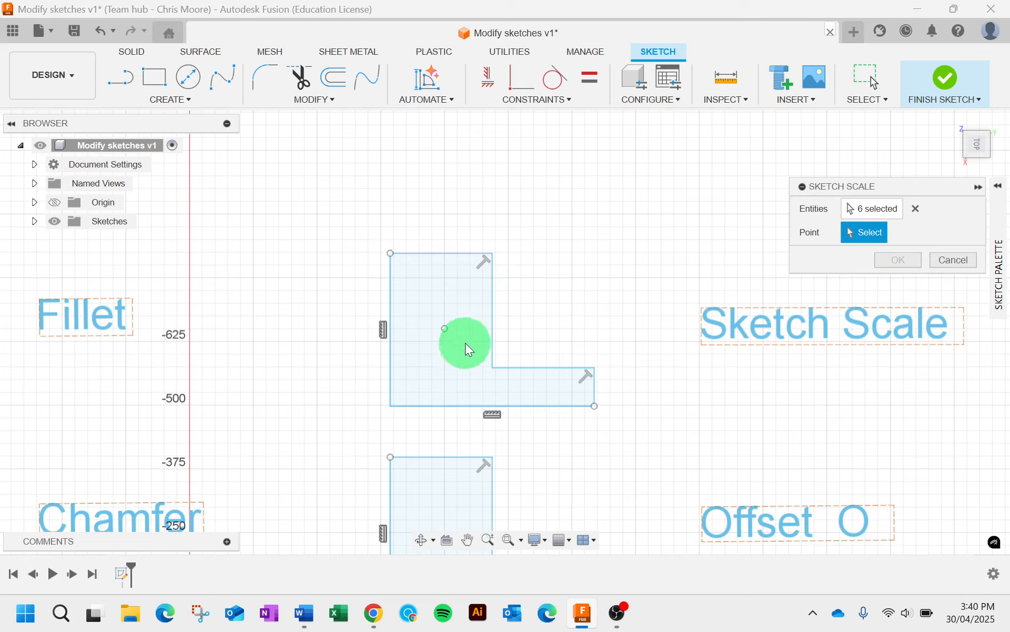
left_click(445, 329)
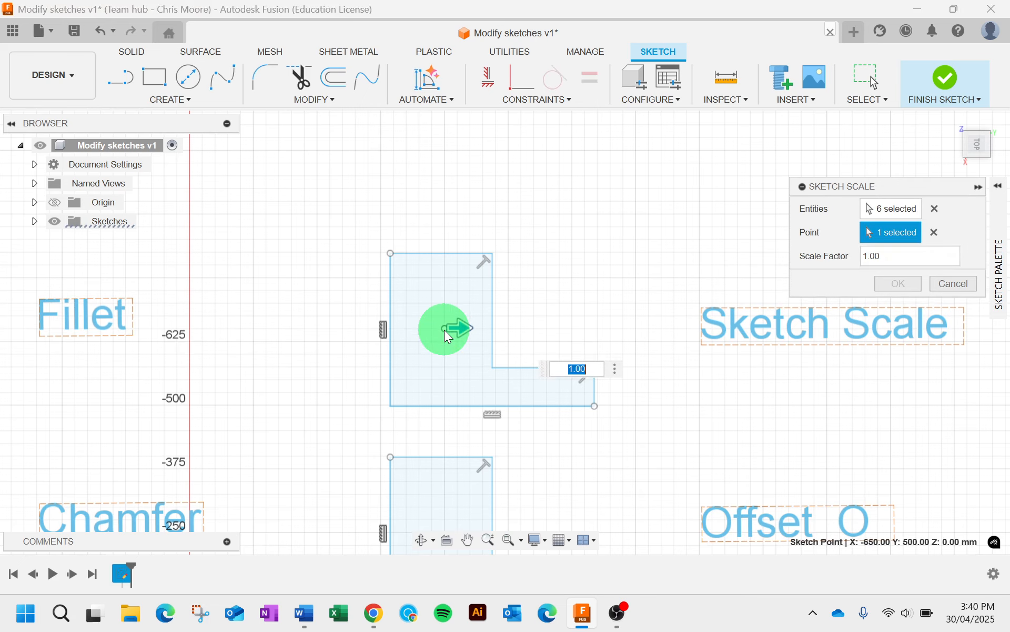
left_click(866, 256)
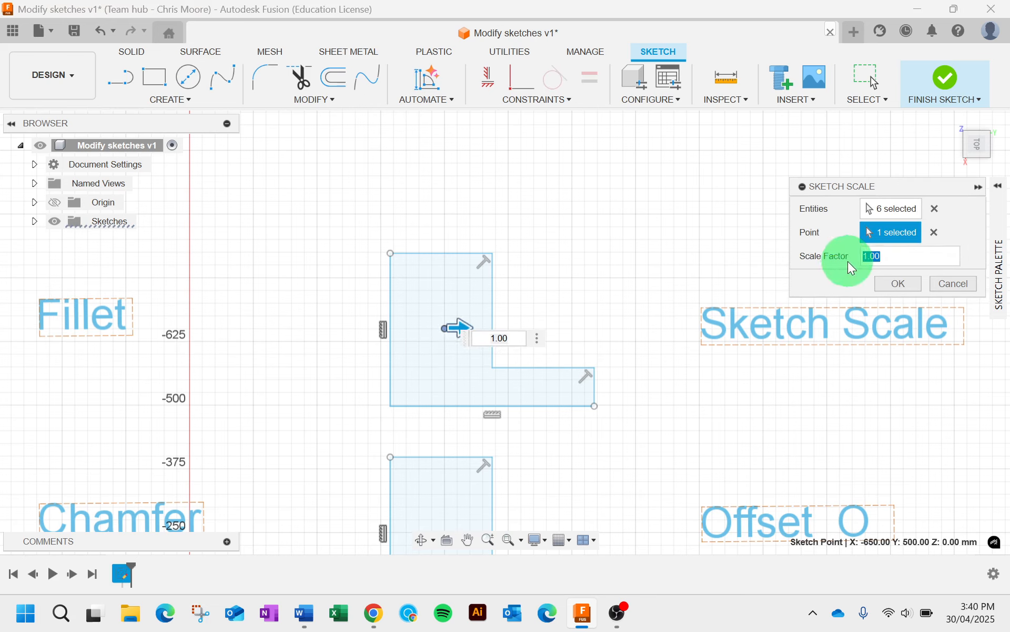
type(".6")
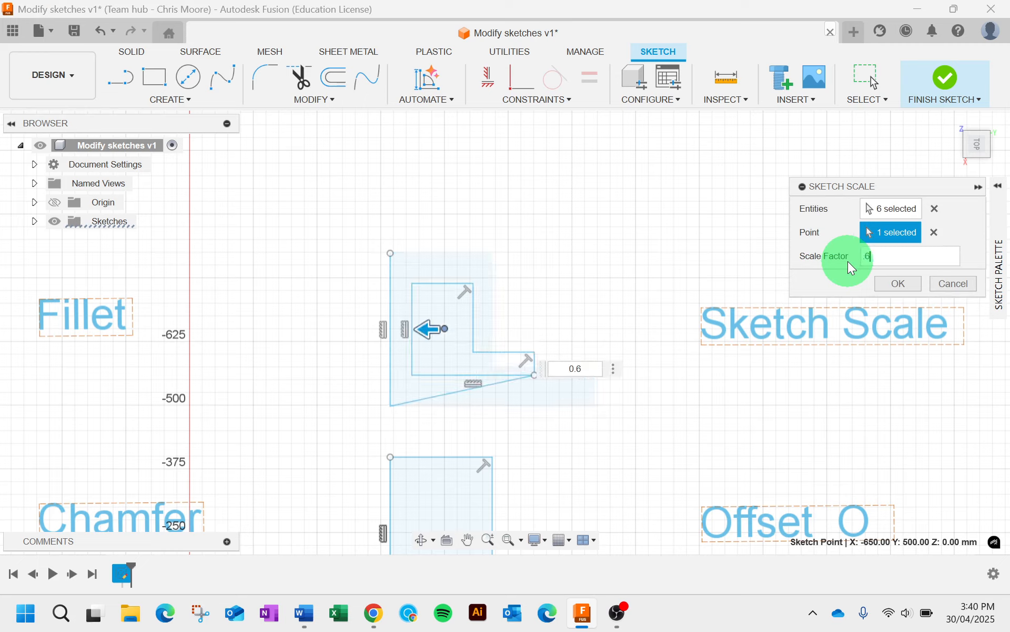
left_click(895, 284)
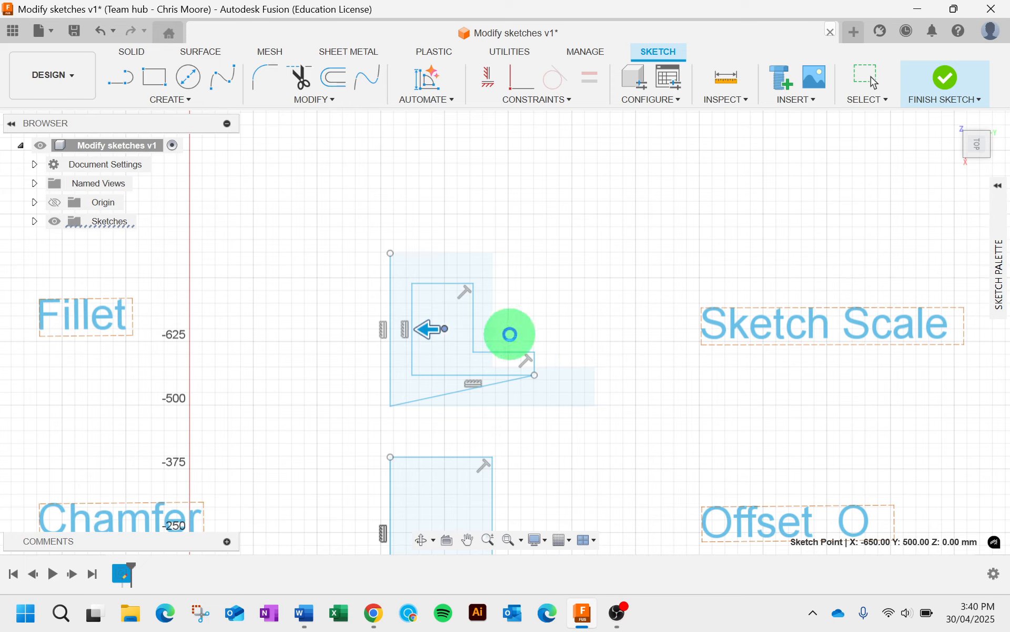
left_click(516, 330)
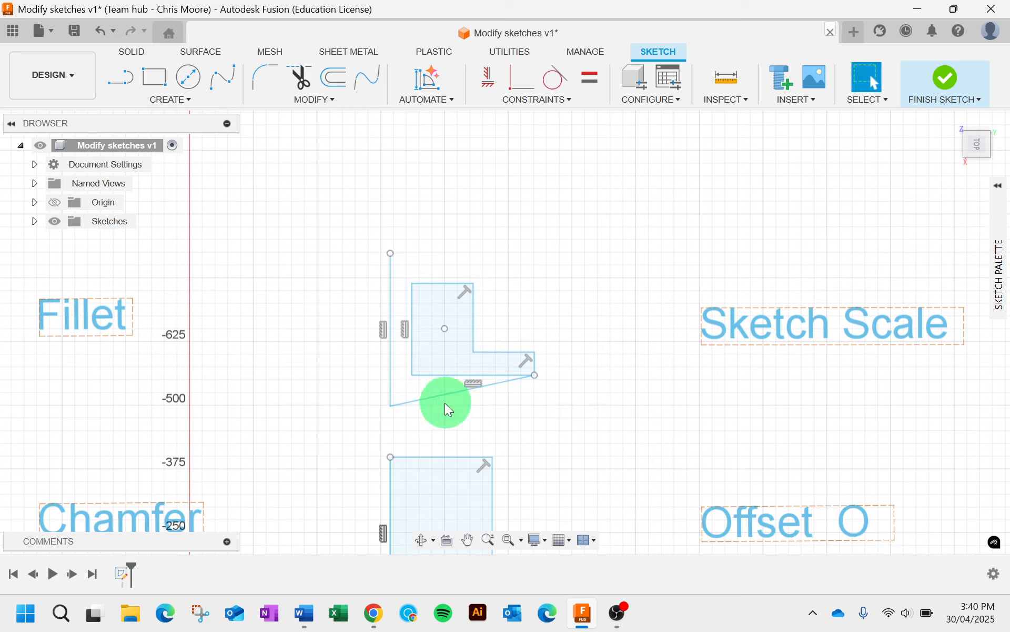
Offset the chained outline of the L-shaped profile beside the Offset label by about 20 mm, flipped to the outside.
scroll(586, 315, "down", 5)
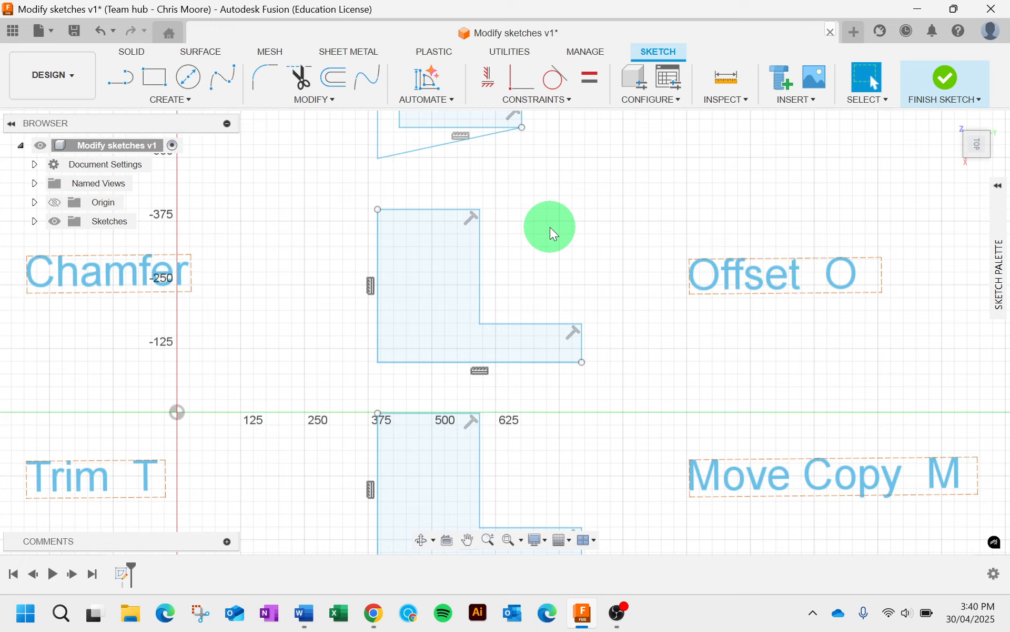
left_click(314, 101)
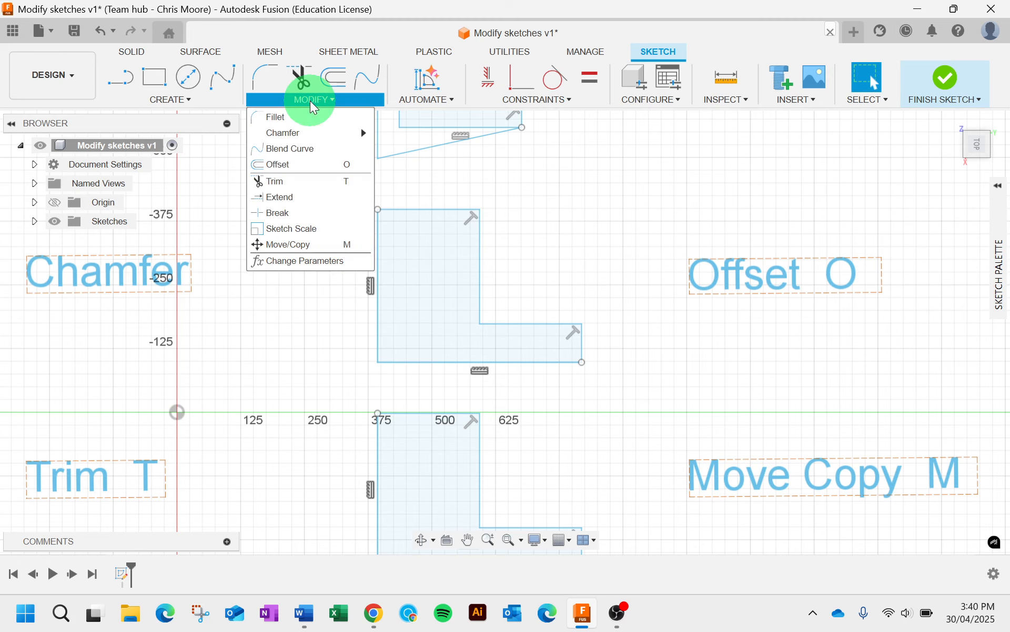
left_click(302, 165)
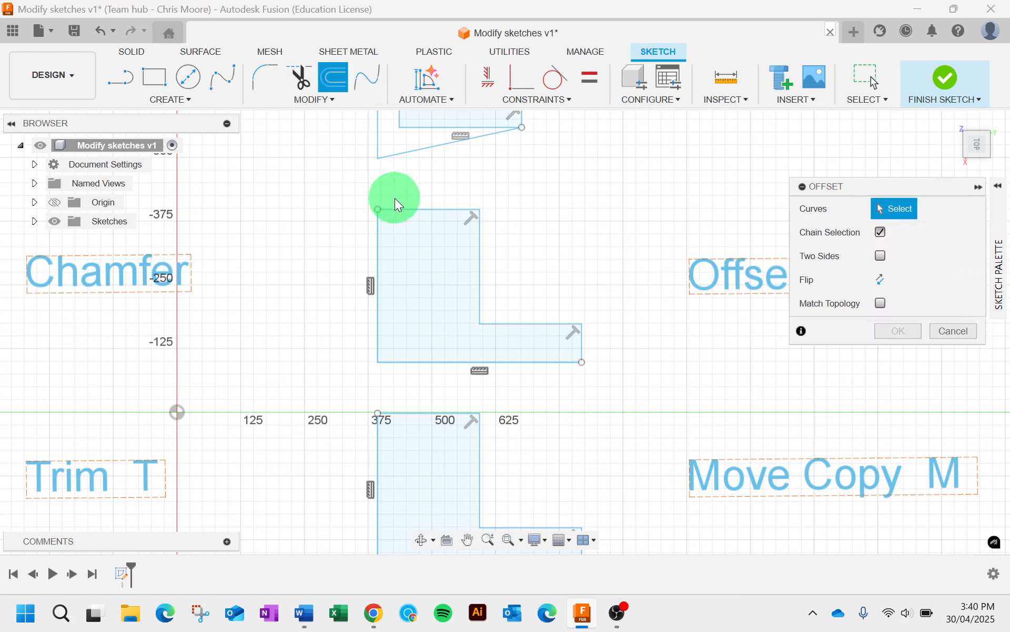
left_click(403, 209)
mouse_move(402, 209)
left_mouse_down()
mouse_move(400, 240)
mouse_move(399, 224)
left_mouse_up()
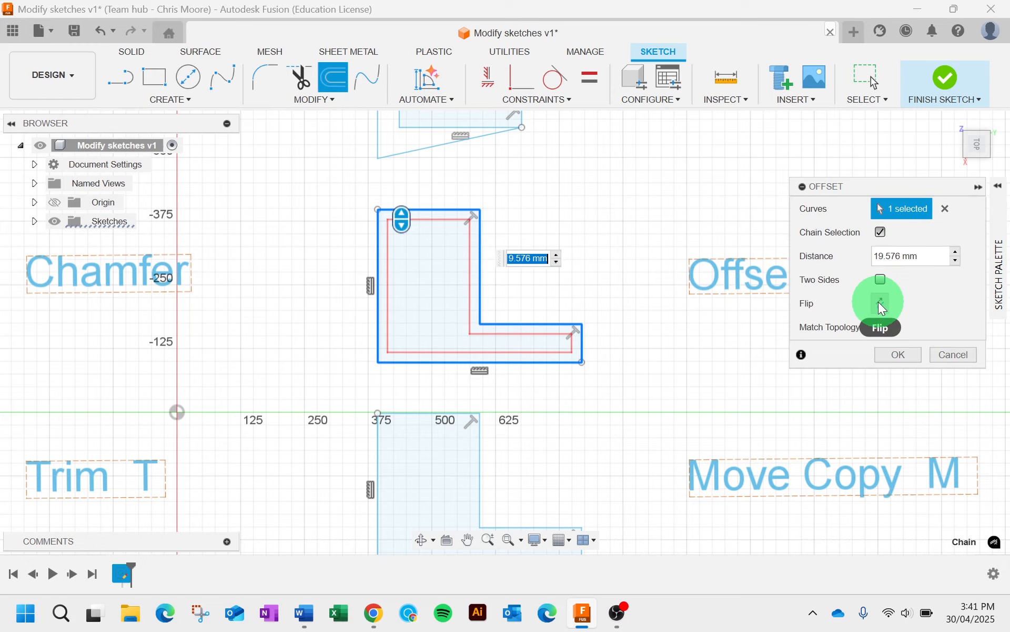
left_click(880, 303)
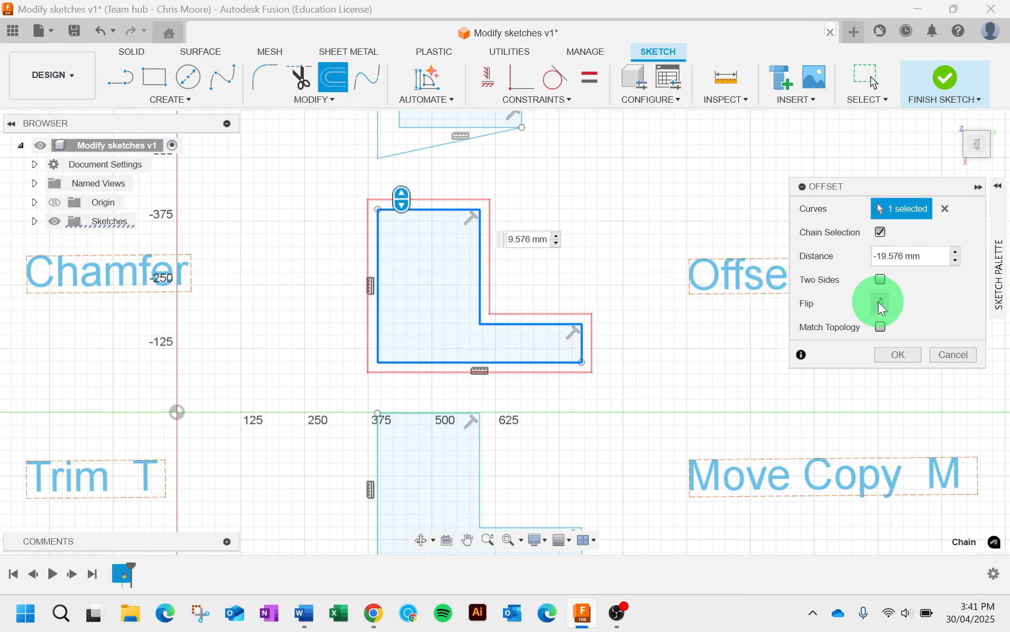
left_click(902, 353)
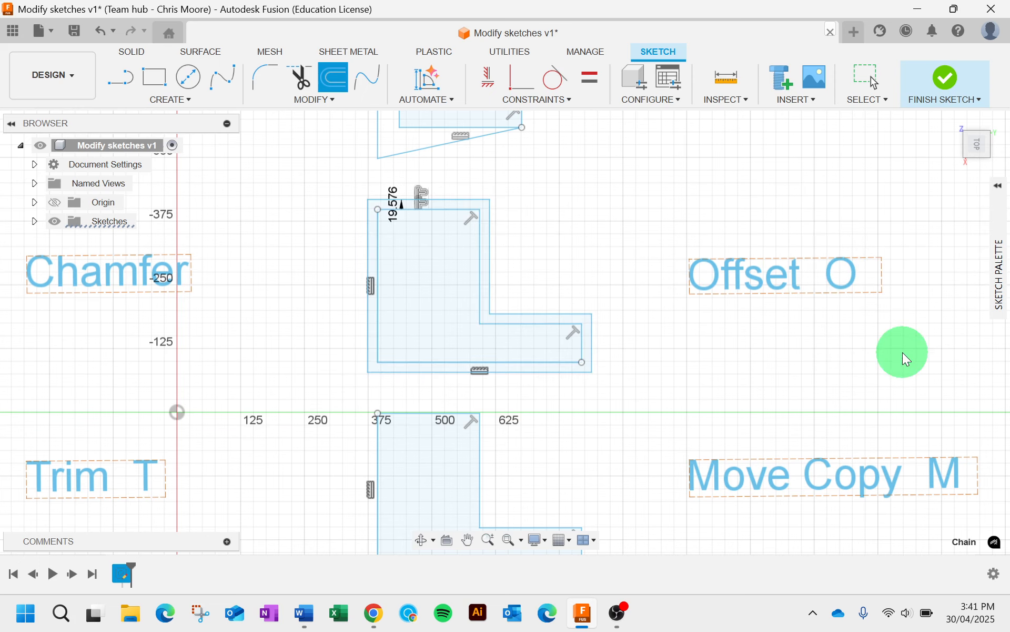
left_click(819, 354)
Try to move all six lines of the L-shaped profile beside the Move Copy label down and 225 mm along Y without copying, and undo the move.
mouse_move(661, 372)
middle_mouse_down()
mouse_move(661, 223)
mouse_move(647, 217)
mouse_move(620, 229)
middle_mouse_up()
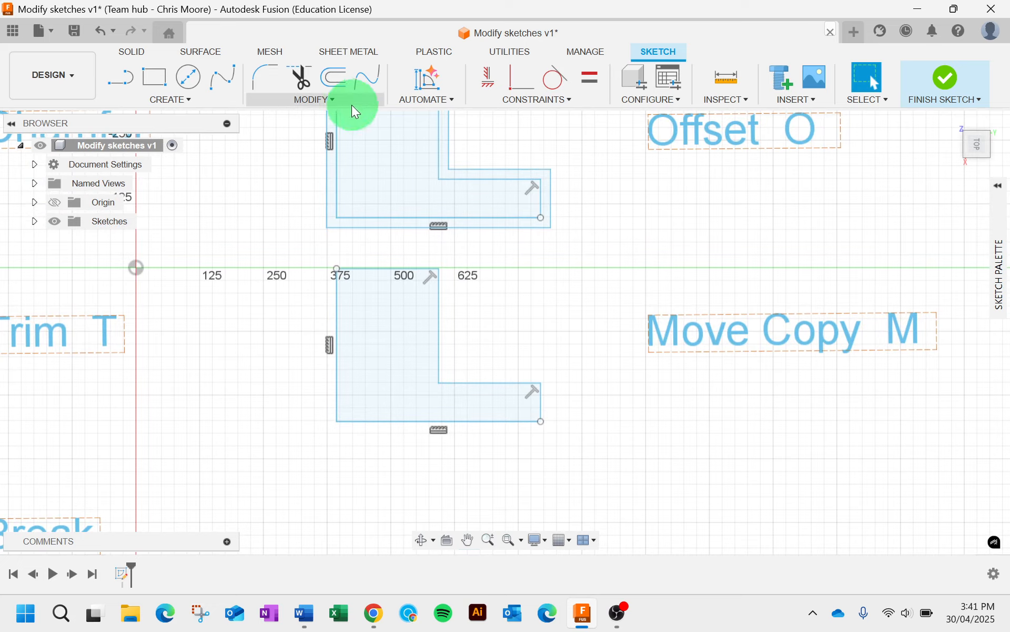
left_click(330, 108)
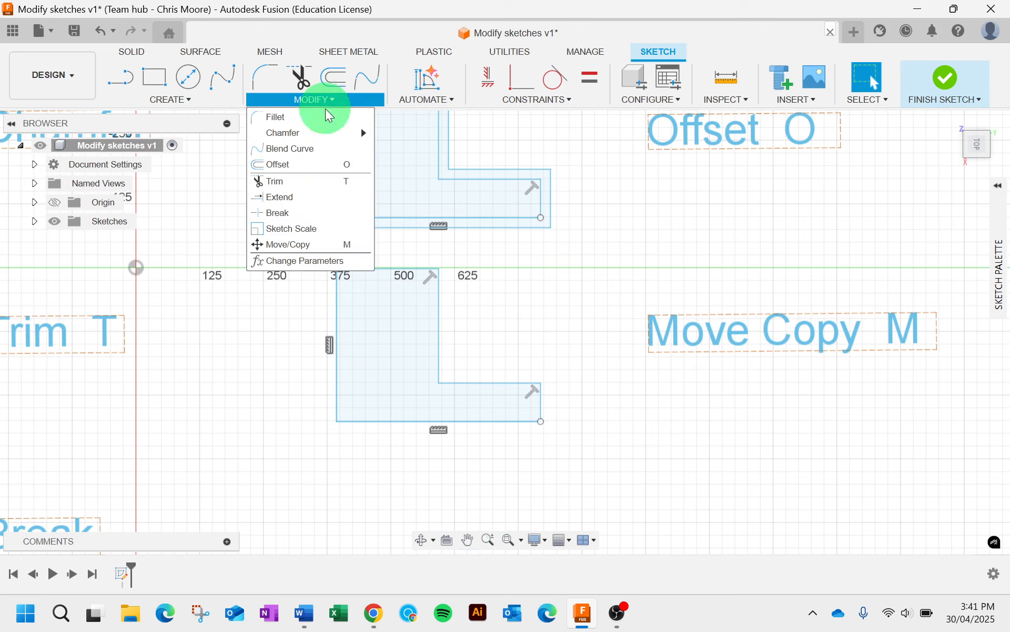
left_click(318, 244)
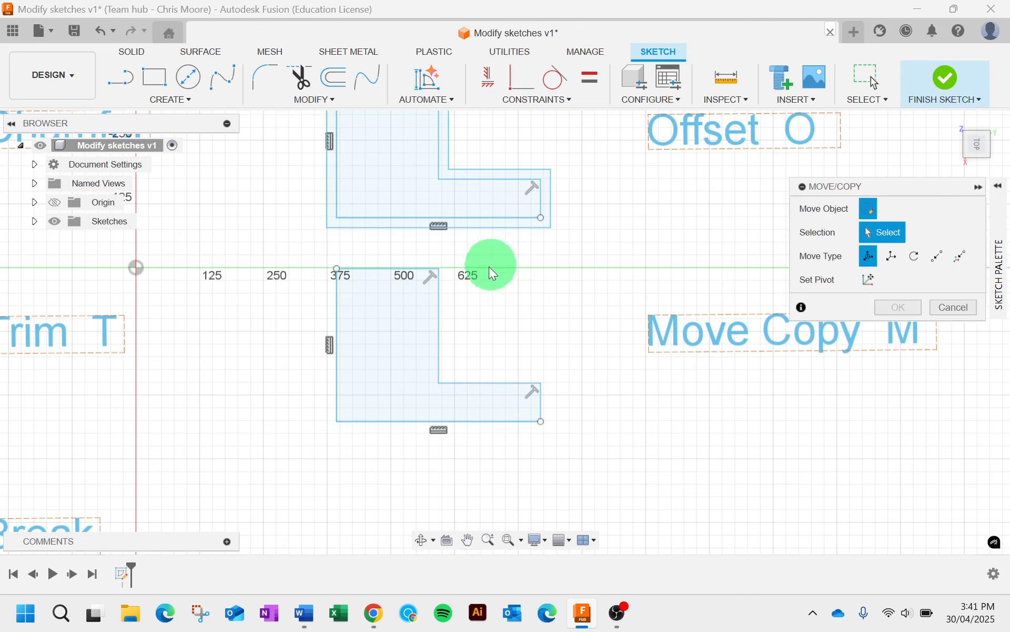
double_click(440, 317)
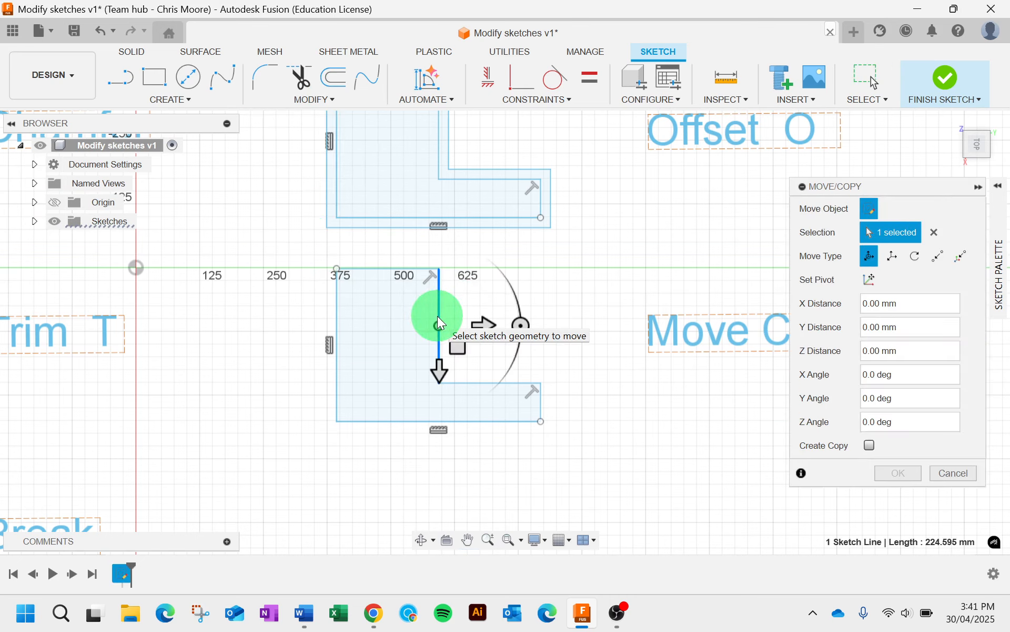
left_click(437, 315)
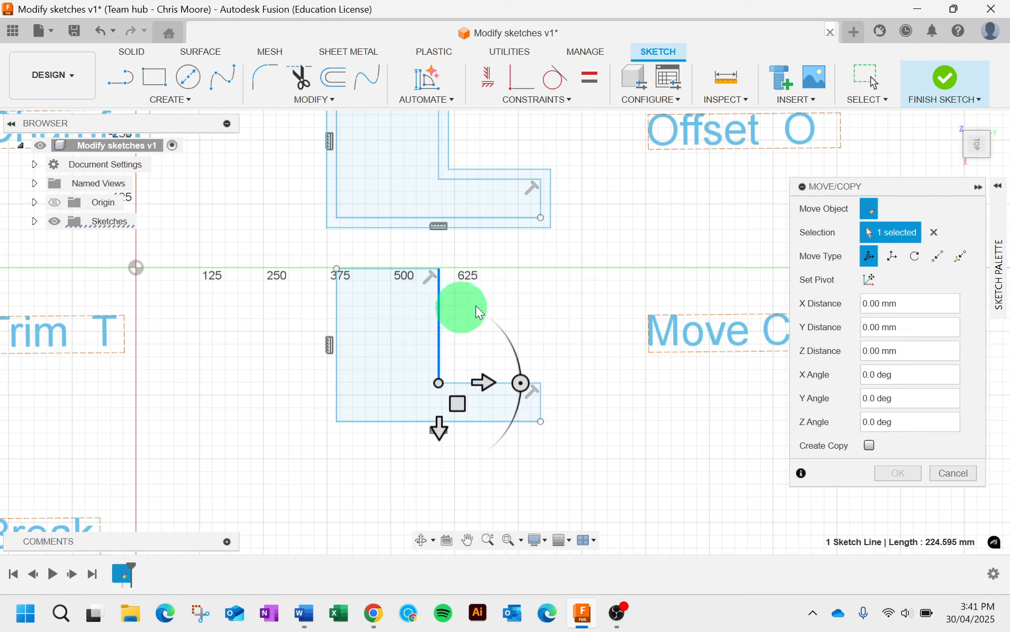
left_click(438, 301)
double_click(438, 302)
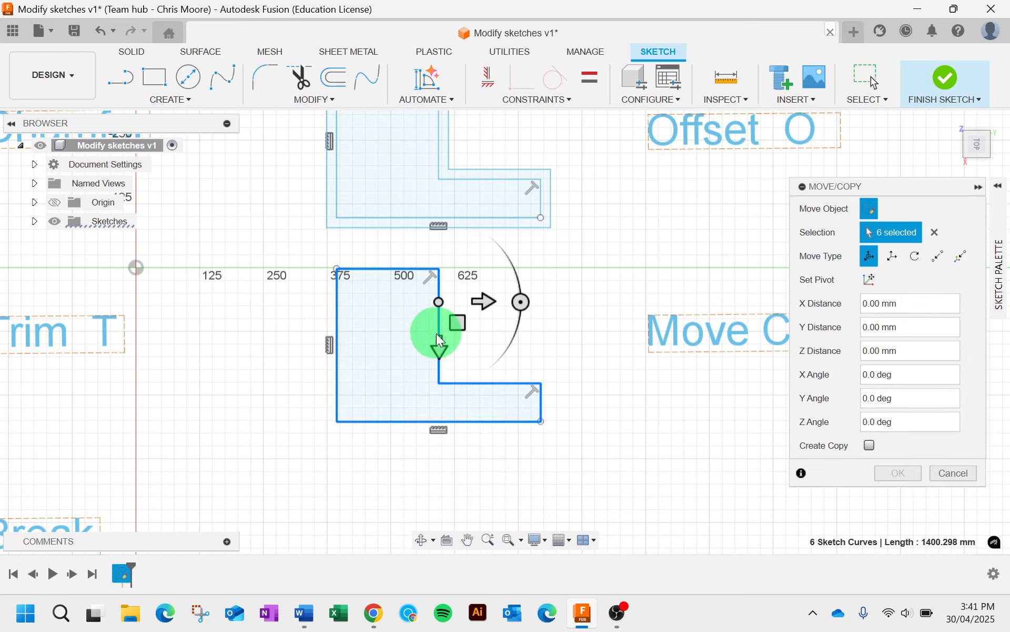
mouse_move(439, 341)
left_mouse_down()
mouse_move(435, 455)
mouse_move(528, 415)
mouse_move(586, 409)
left_mouse_up()
scroll(586, 408, "down", 3)
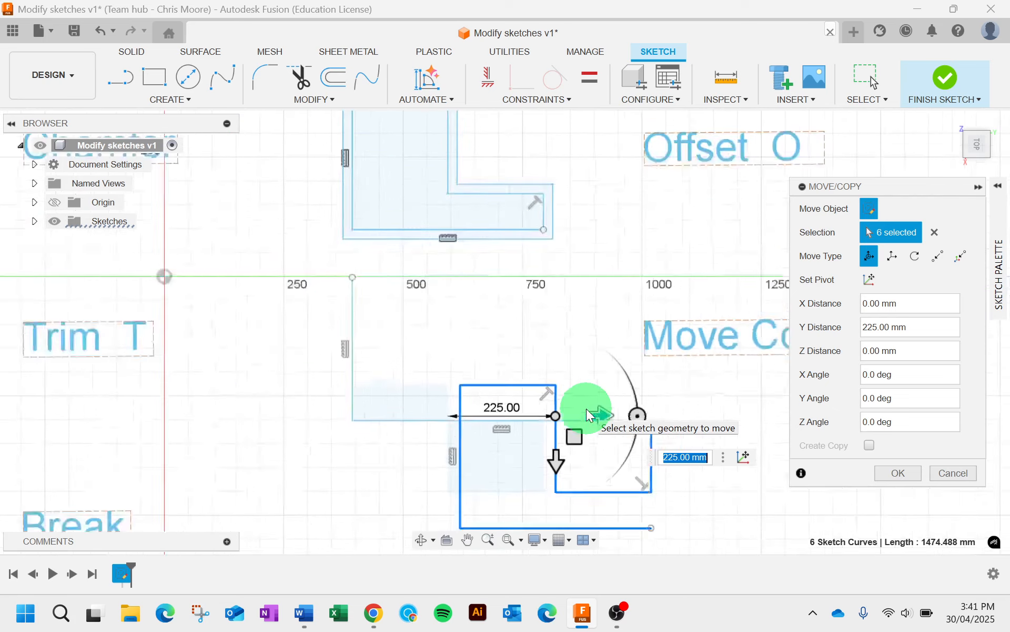
middle_click_drag(582, 409, 598, 301)
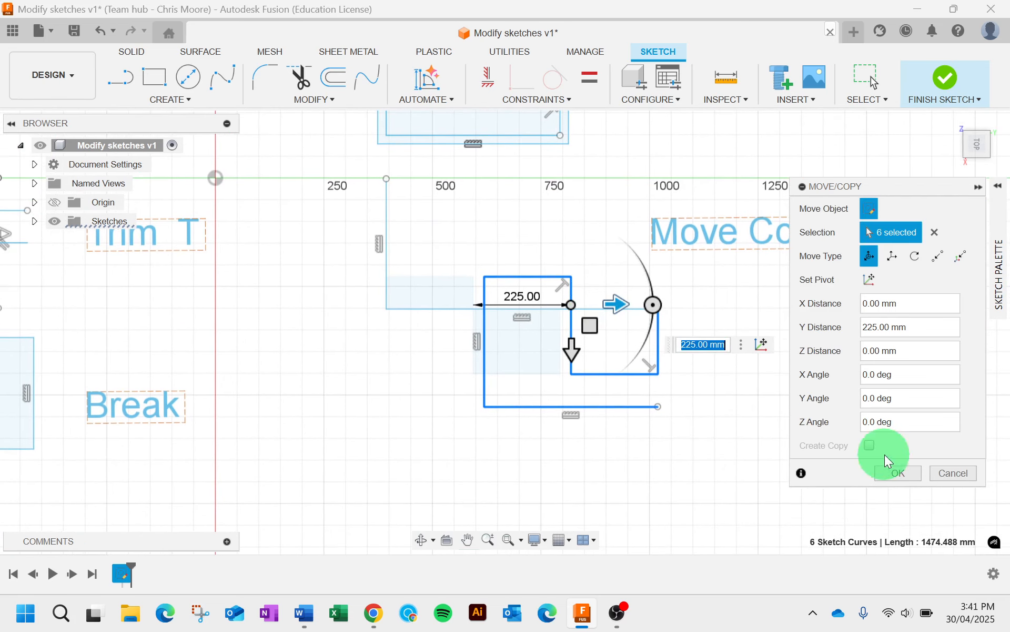
left_click(894, 473)
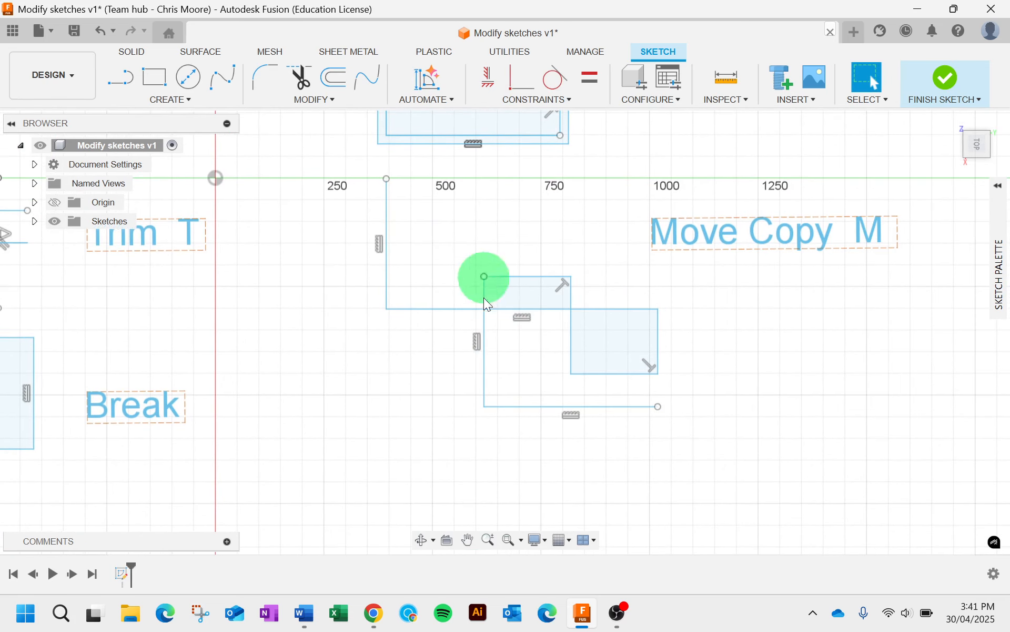
key("ctrl+z")
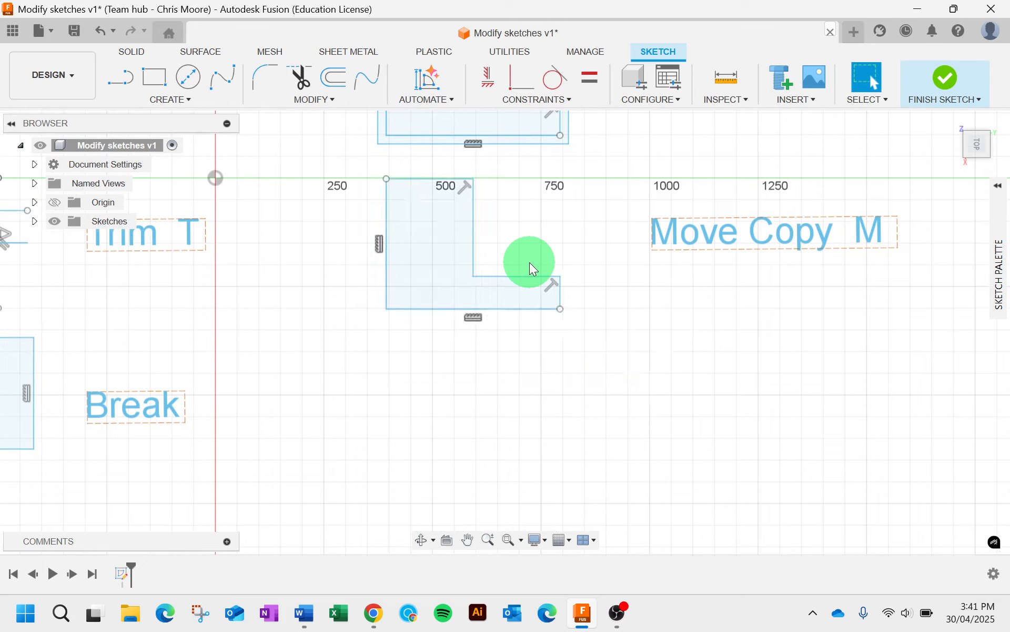
Copy all six lines of the L-shaped profile beside the Move Copy label to a spot below the original, offset 450 mm along Y.
left_click(302, 98)
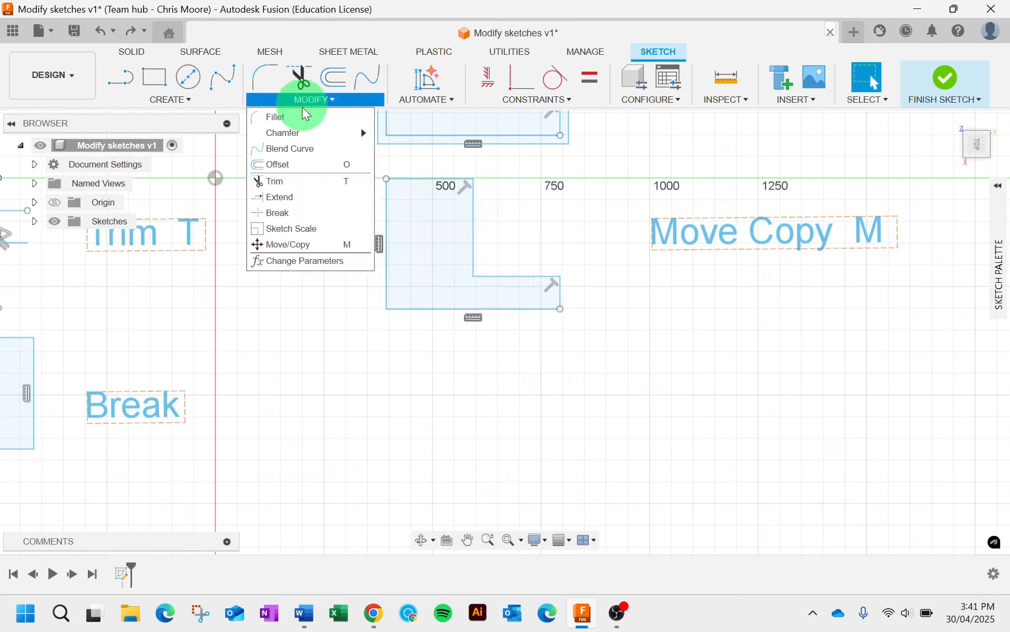
left_click(294, 245)
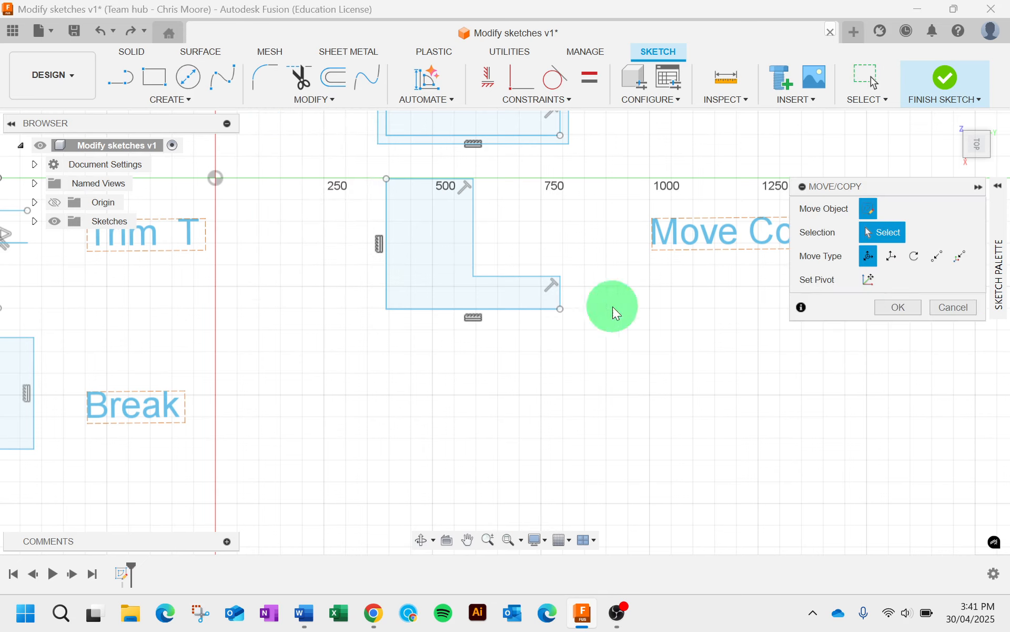
left_click(474, 245)
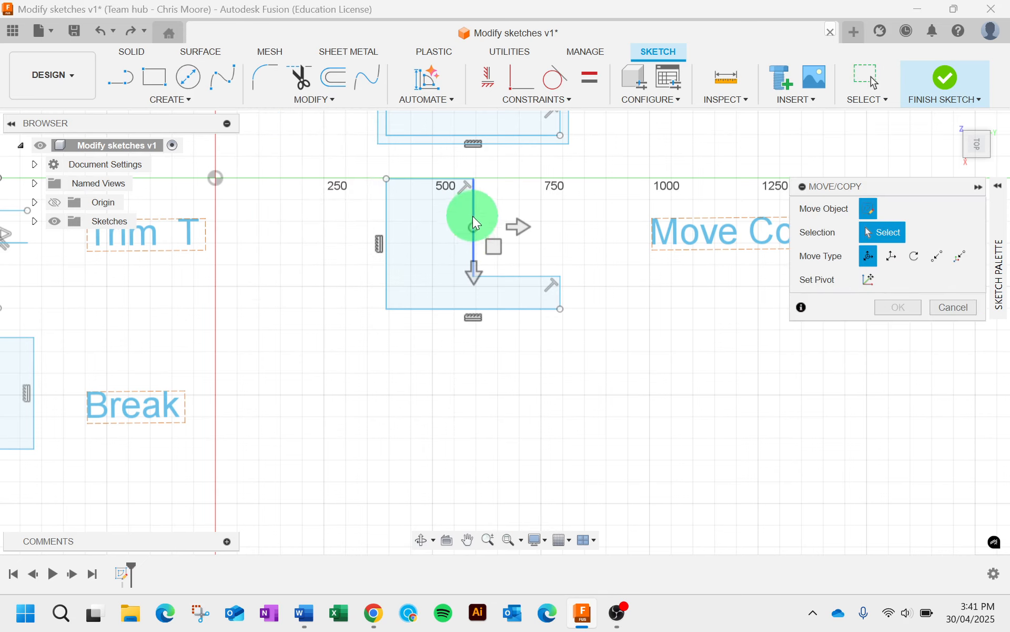
double_click(474, 216)
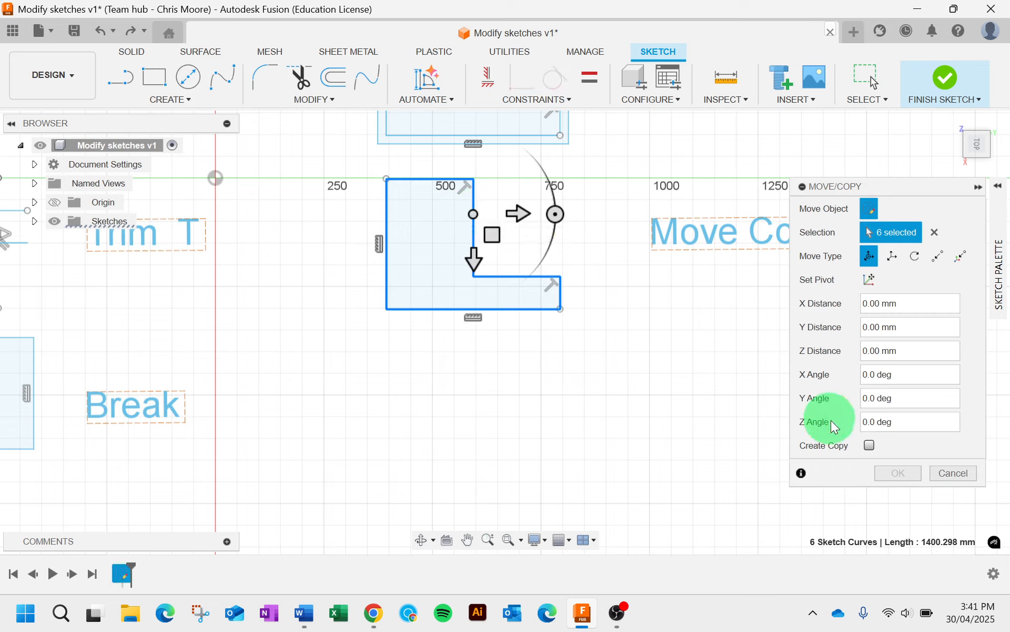
left_click(870, 445)
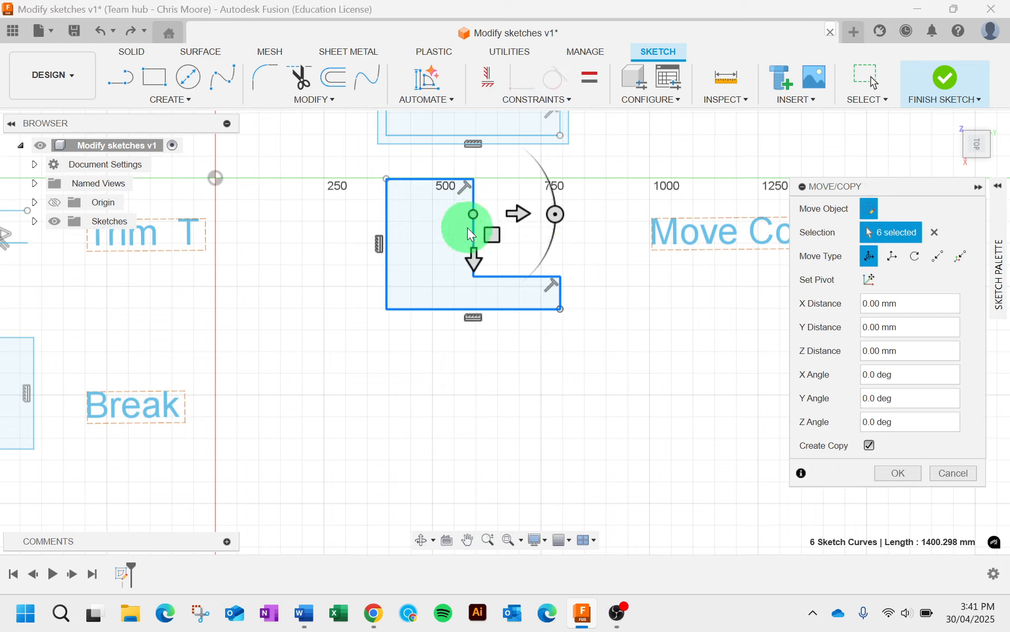
left_click_drag(475, 248, 488, 418)
scroll(515, 411, "down", 1)
left_click_drag(521, 386, 696, 383)
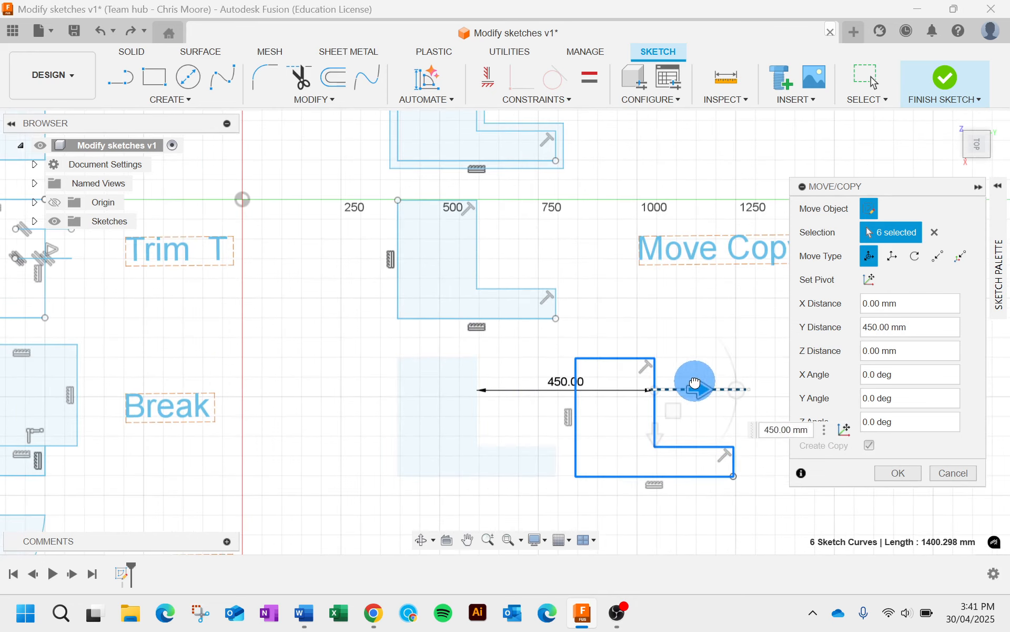
left_click(885, 470)
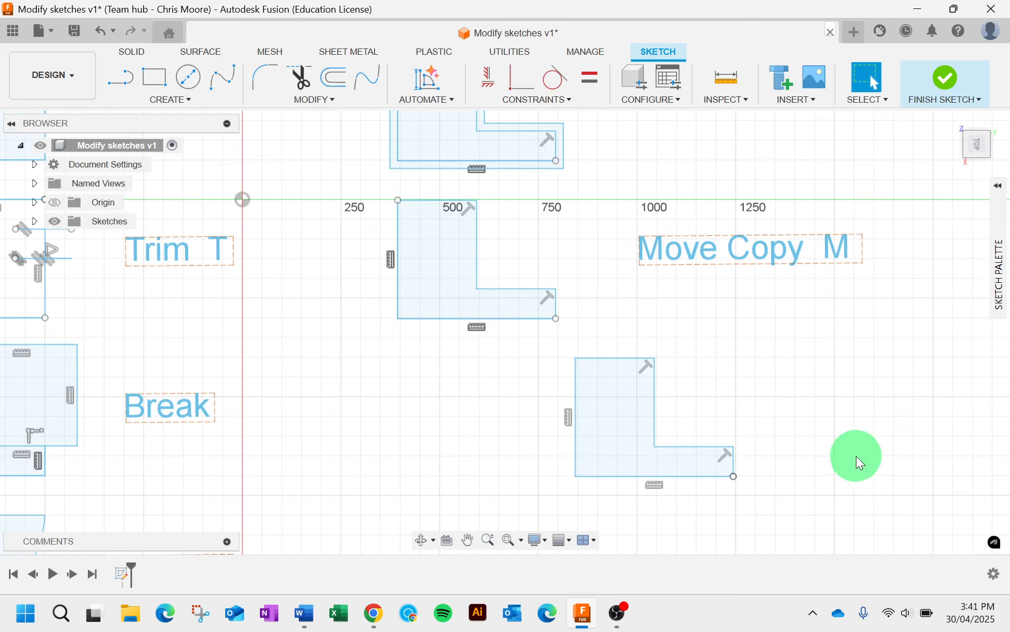